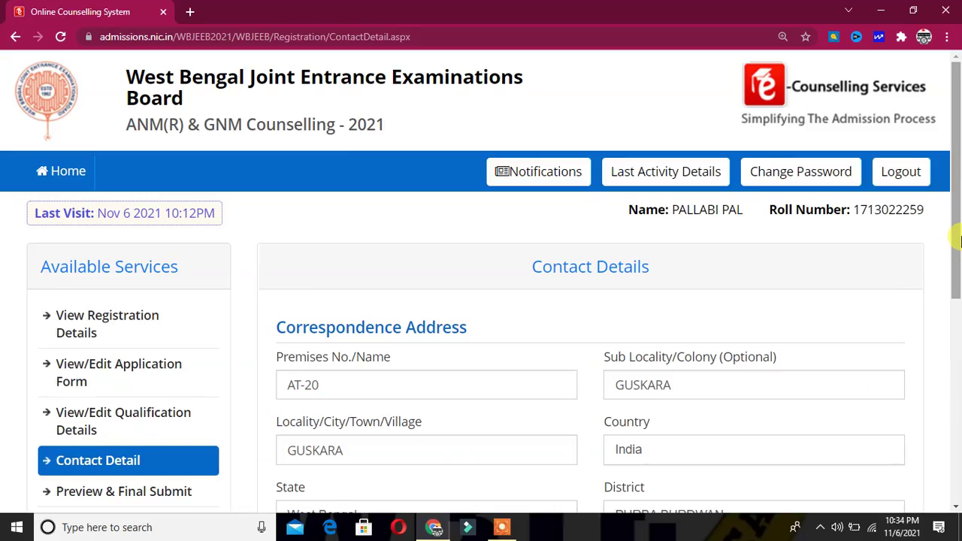
Step: Save the contact details with the permanent address kept the same as the correspondence address and proceed to the final preview
{"action": "left_click_drag", "start_coordinate": [960, 239], "coordinate": [939, 445]}
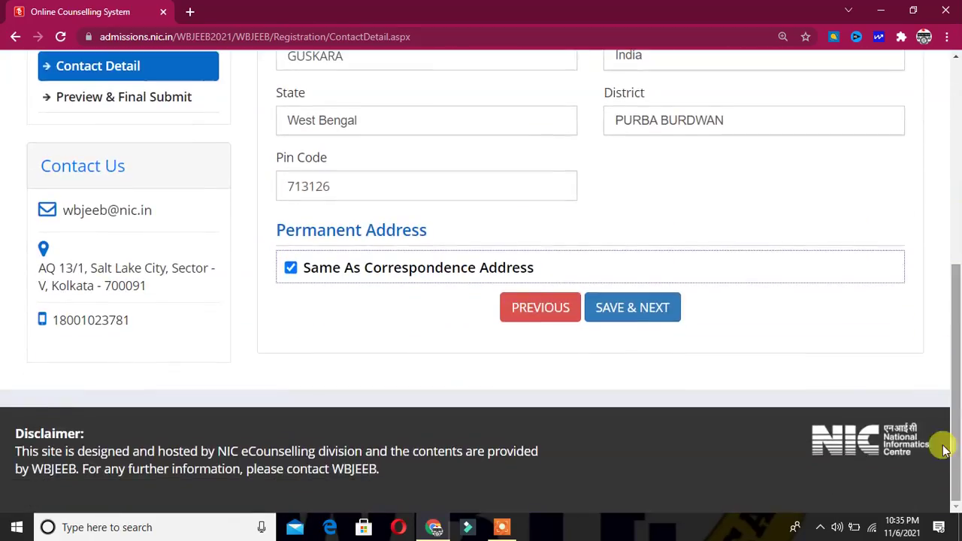
{"action": "left_click", "coordinate": [638, 317]}
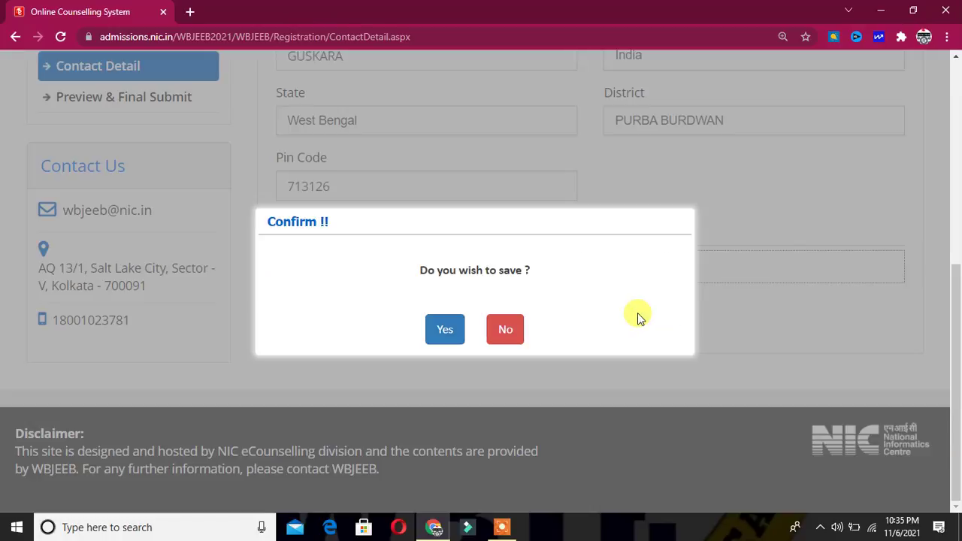
{"action": "left_click", "coordinate": [442, 330]}
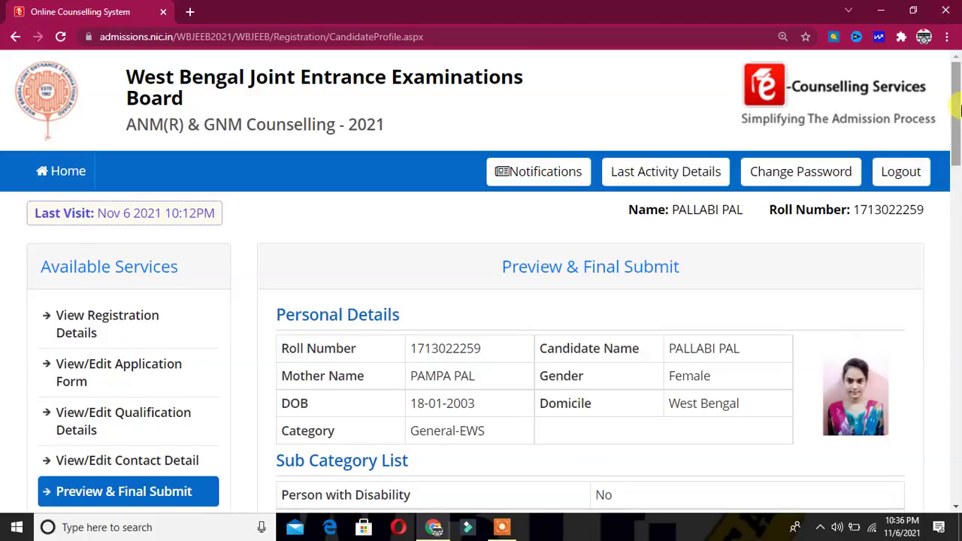
Step: Review the personal, qualification, contact and bank details in the application preview down to the declaration
{"action": "scroll", "coordinate": [959, 139], "scroll_direction": "down", "scroll_amount": 1}
{"action": "scroll", "coordinate": [959, 140], "scroll_direction": "up", "scroll_amount": 1}
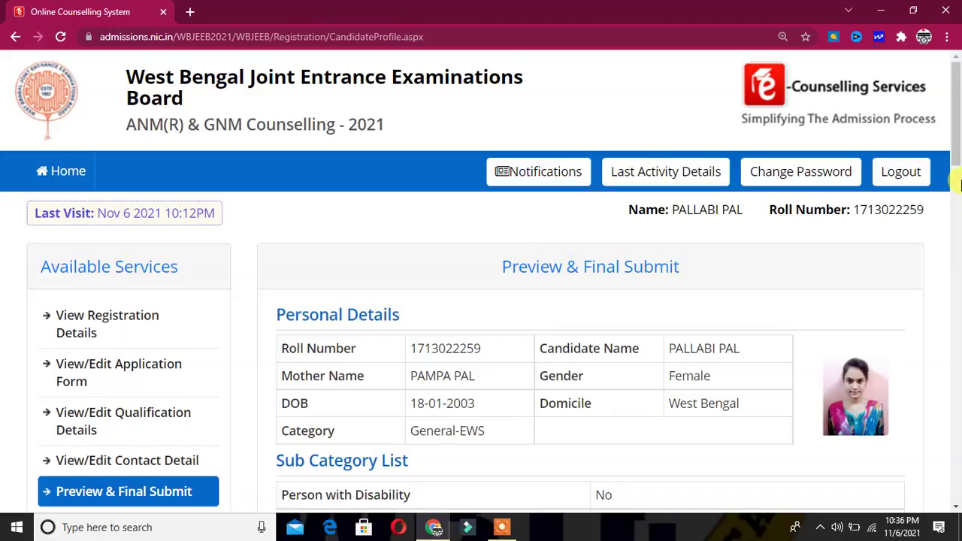
{"action": "scroll", "coordinate": [959, 143], "scroll_direction": "down", "scroll_amount": 2}
{"action": "scroll", "coordinate": [959, 143], "scroll_direction": "up", "scroll_amount": 2}
{"action": "scroll", "coordinate": [959, 143], "scroll_direction": "down", "scroll_amount": 1}
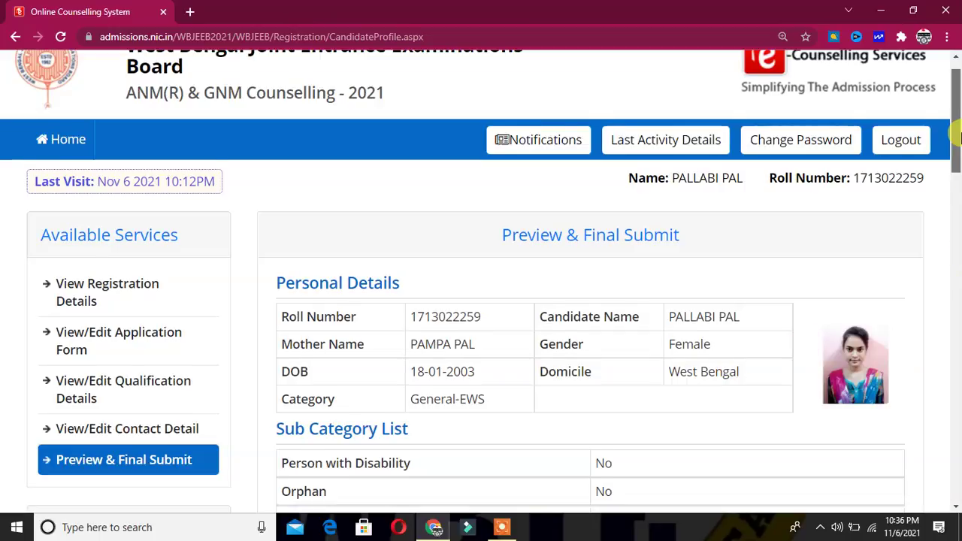
{"action": "left_click_drag", "start_coordinate": [957, 139], "coordinate": [952, 323]}
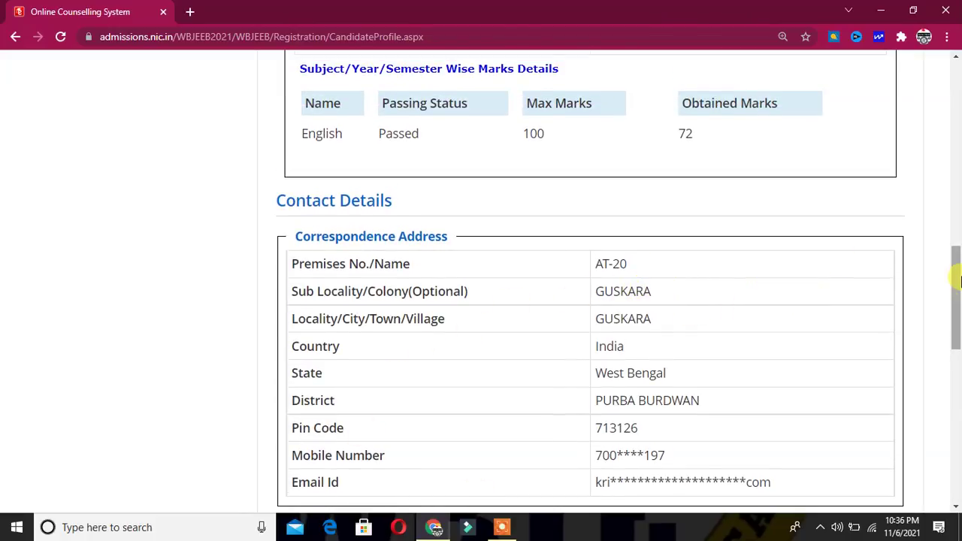
{"action": "scroll", "coordinate": [958, 280], "scroll_direction": "down", "scroll_amount": 3}
{"action": "scroll", "coordinate": [955, 276], "scroll_direction": "up", "scroll_amount": 6}
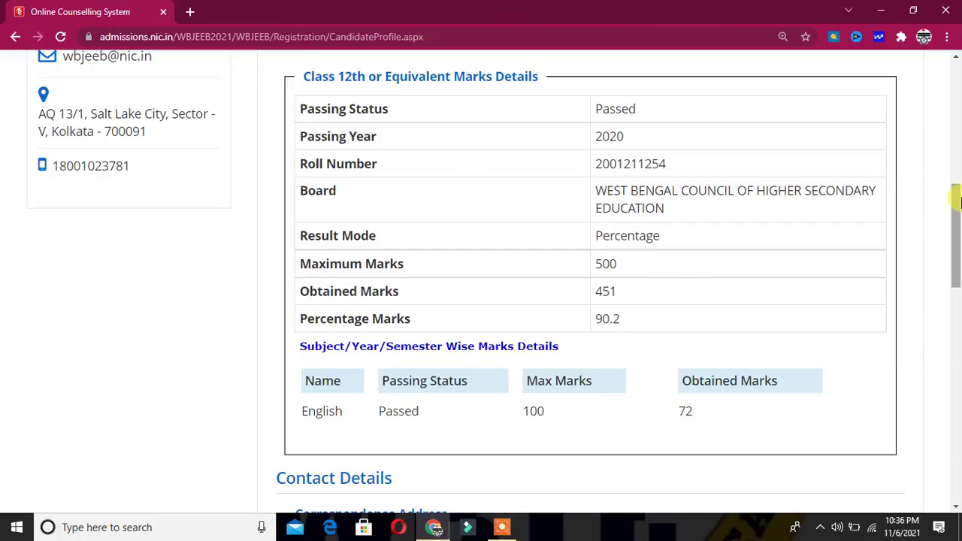
{"action": "left_click_drag", "start_coordinate": [959, 202], "coordinate": [959, 449]}
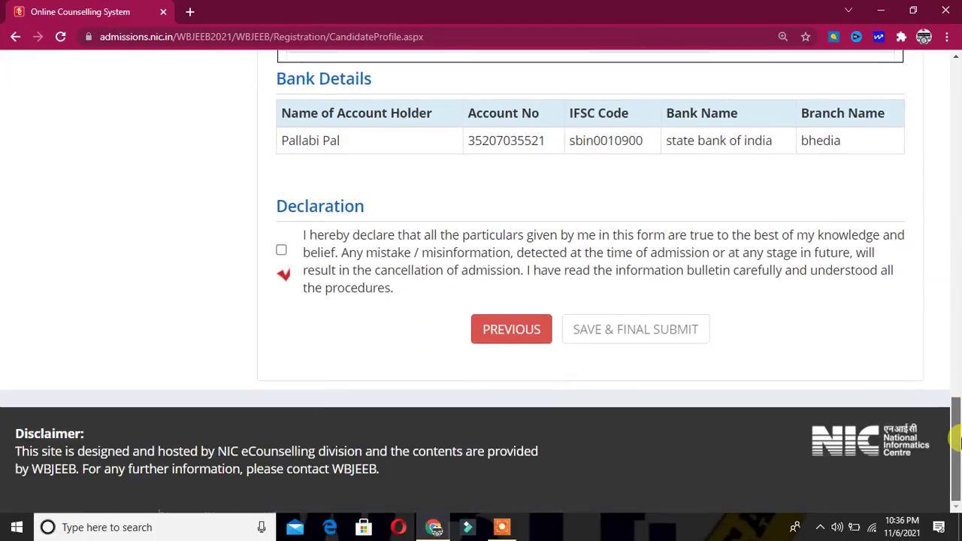
Step: Accept the declaration and final-submit the application
{"action": "left_click", "coordinate": [282, 251]}
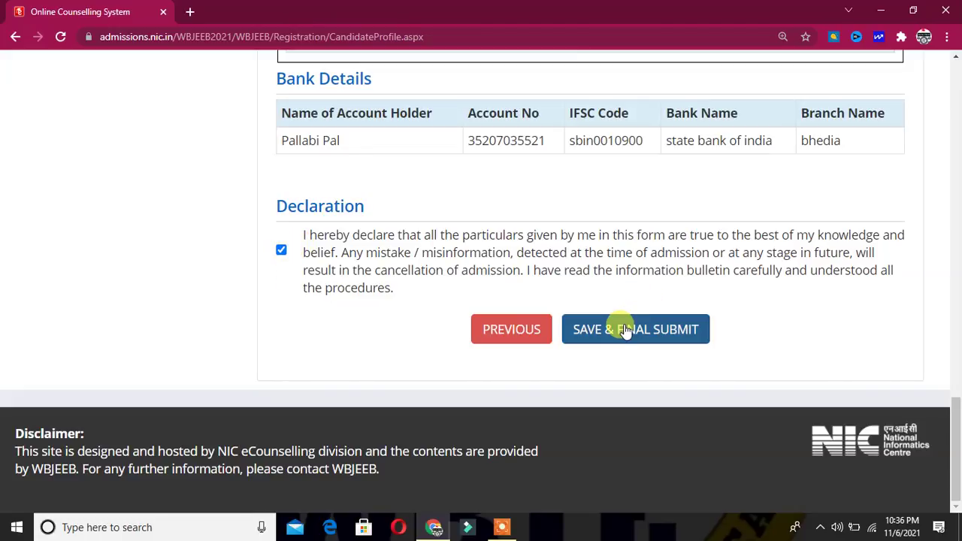
{"action": "left_click", "coordinate": [543, 334]}
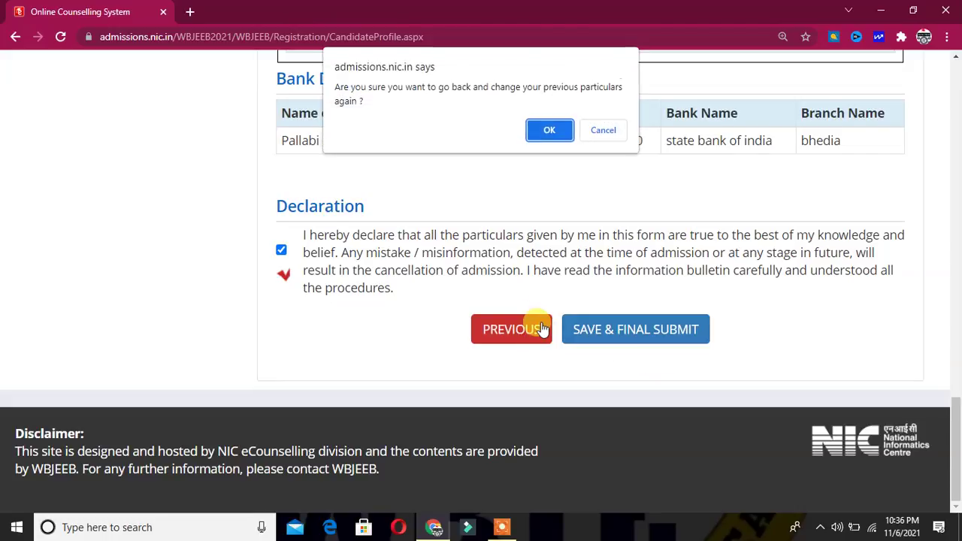
{"action": "left_click", "coordinate": [605, 130]}
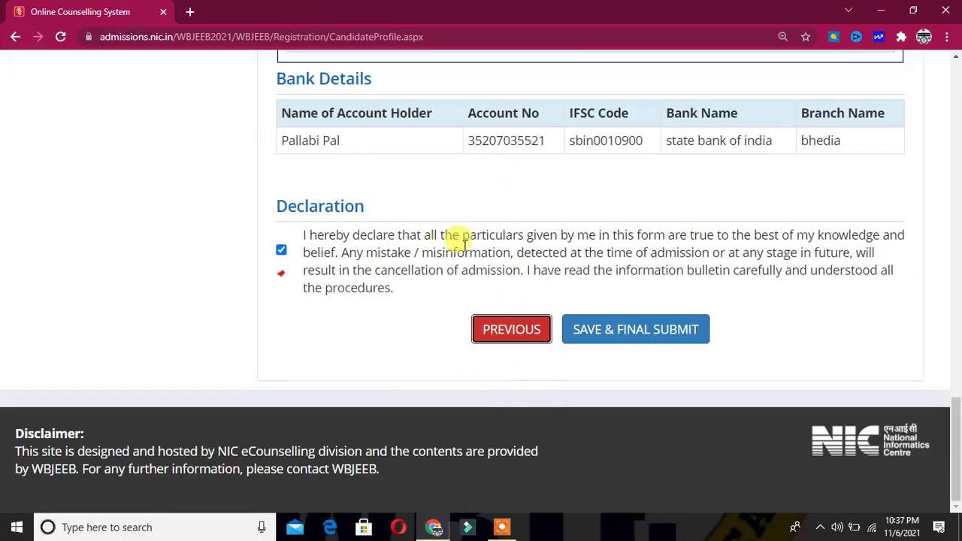
{"action": "left_click", "coordinate": [666, 331]}
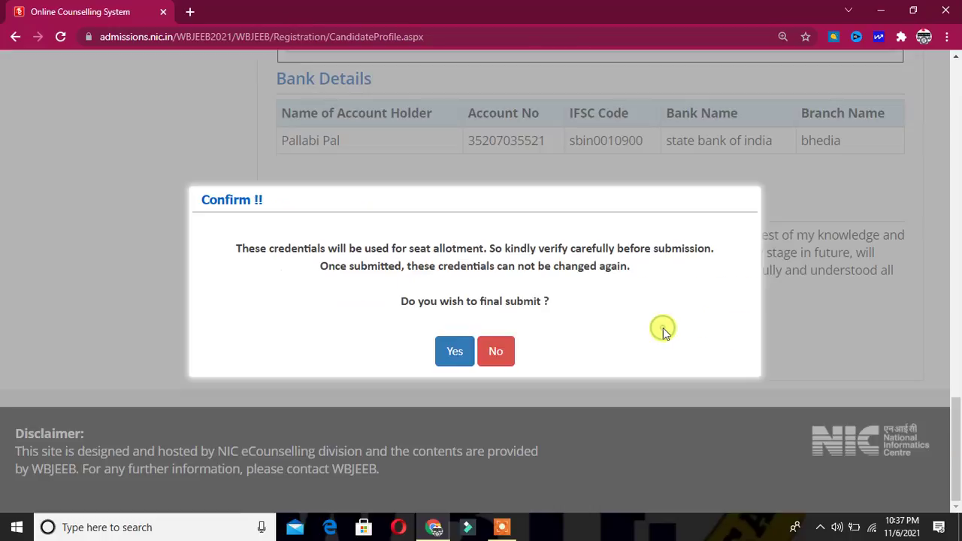
{"action": "left_click", "coordinate": [455, 352]}
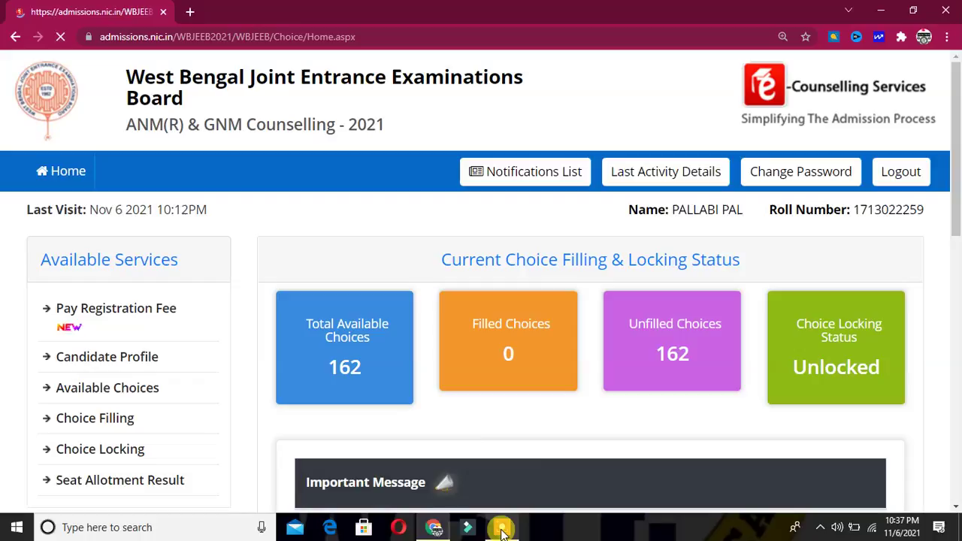
{"action": "left_click", "coordinate": [501, 527]}
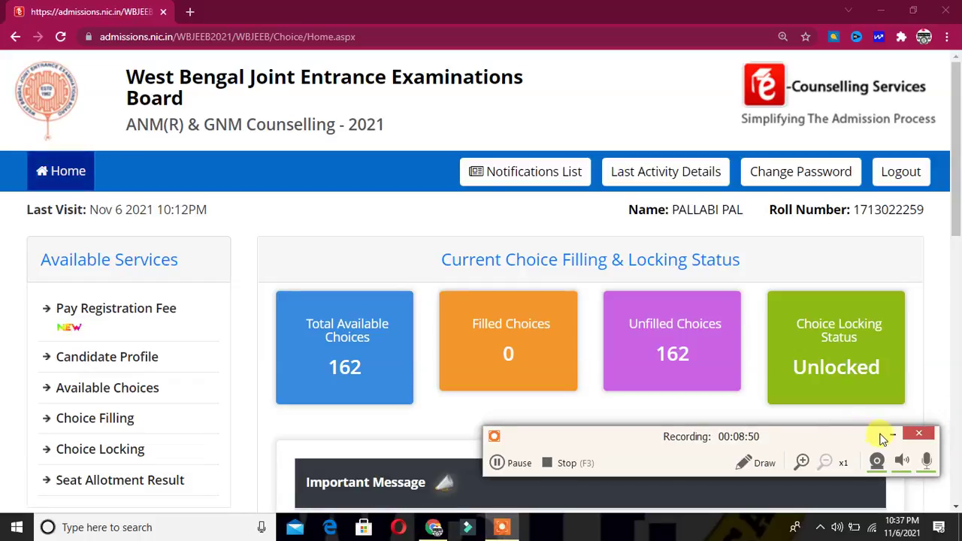
{"action": "left_click", "coordinate": [894, 436]}
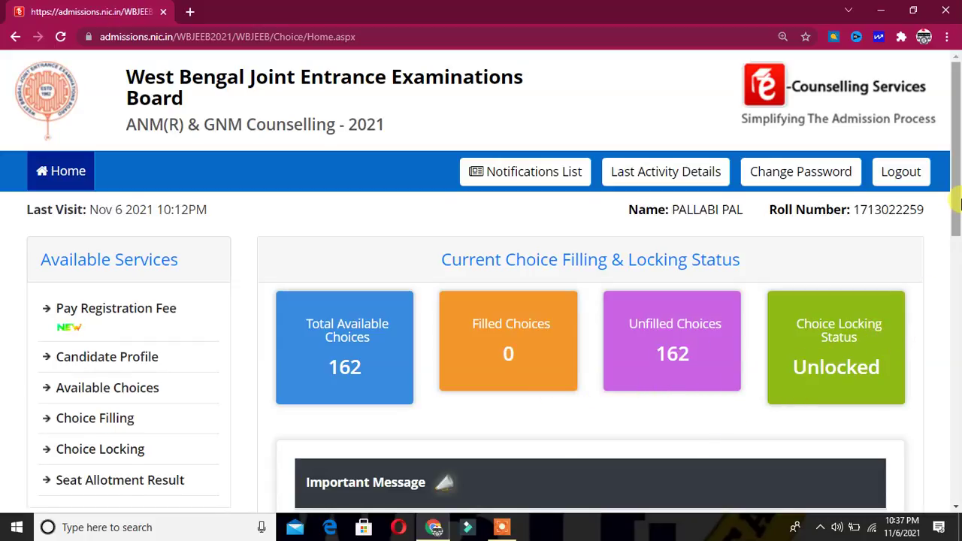
Step: Open the registration fee payment and choose Online Payment (Billdesk Payment Gateway) as the mode of payment
{"action": "left_click_drag", "start_coordinate": [960, 203], "coordinate": [959, 170]}
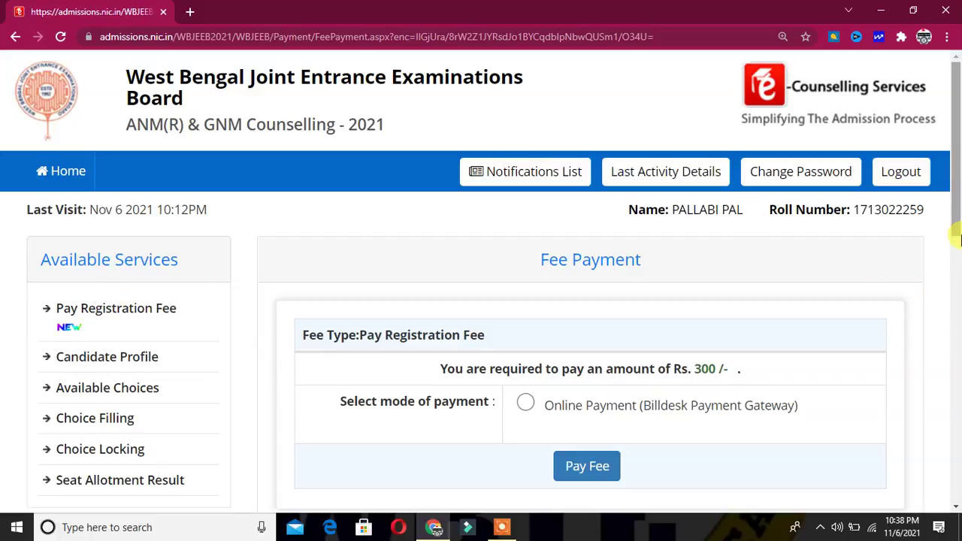
{"action": "left_click_drag", "start_coordinate": [958, 160], "coordinate": [954, 191]}
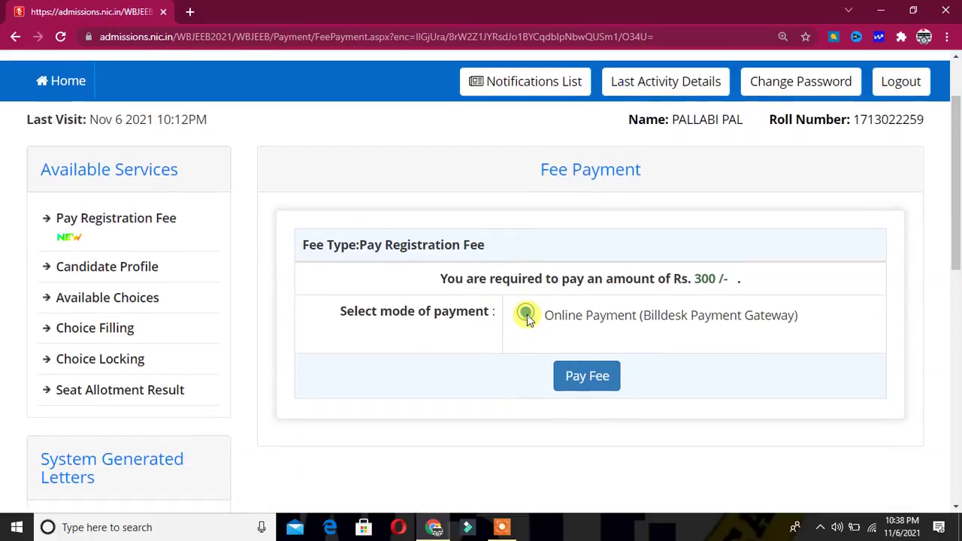
{"action": "left_click", "coordinate": [589, 375]}
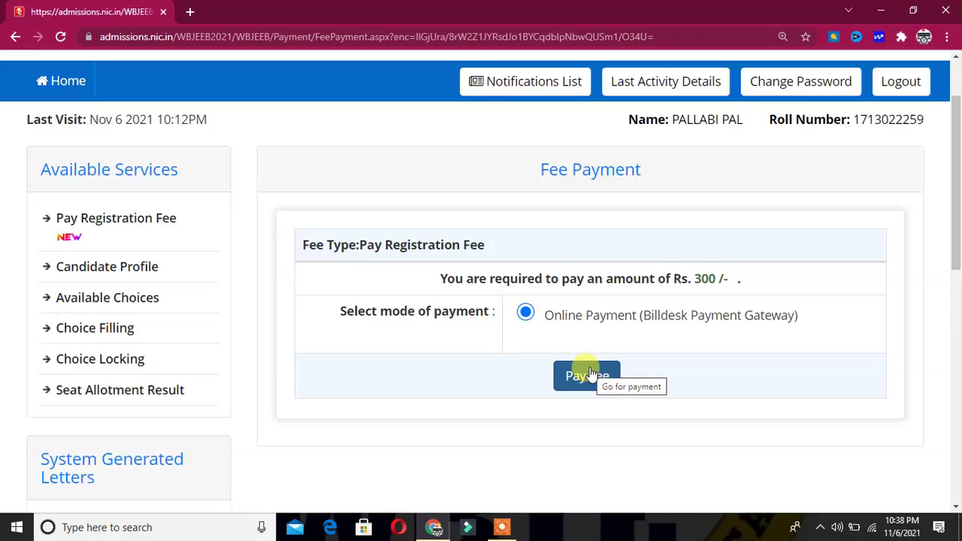
Step: Open the list of available choices of institutes and programs
{"action": "left_click", "coordinate": [154, 298]}
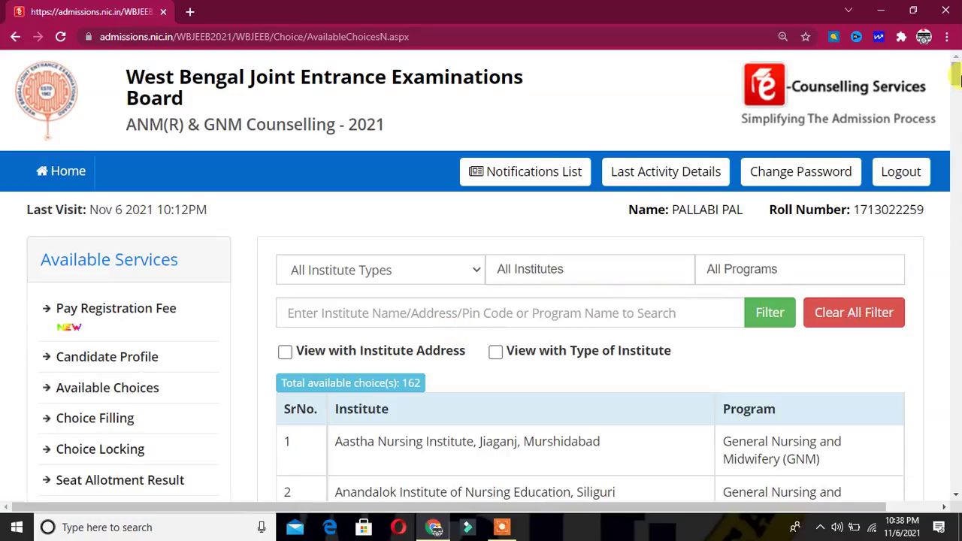
{"action": "scroll", "coordinate": [955, 75], "scroll_direction": "down", "scroll_amount": 2}
{"action": "scroll", "coordinate": [925, 90], "scroll_direction": "up", "scroll_amount": 2}
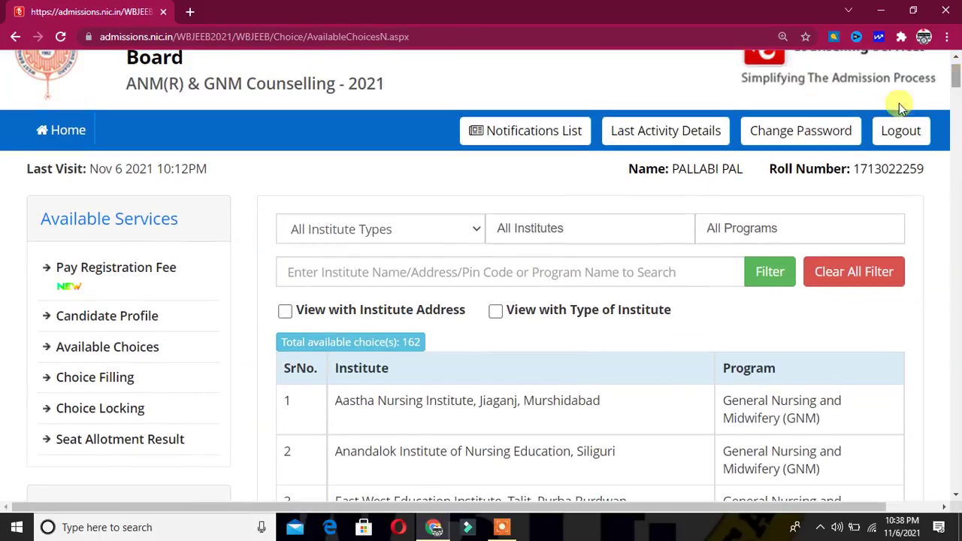
Step: Filter the available choices by the State University institute type
{"action": "left_click", "coordinate": [439, 231]}
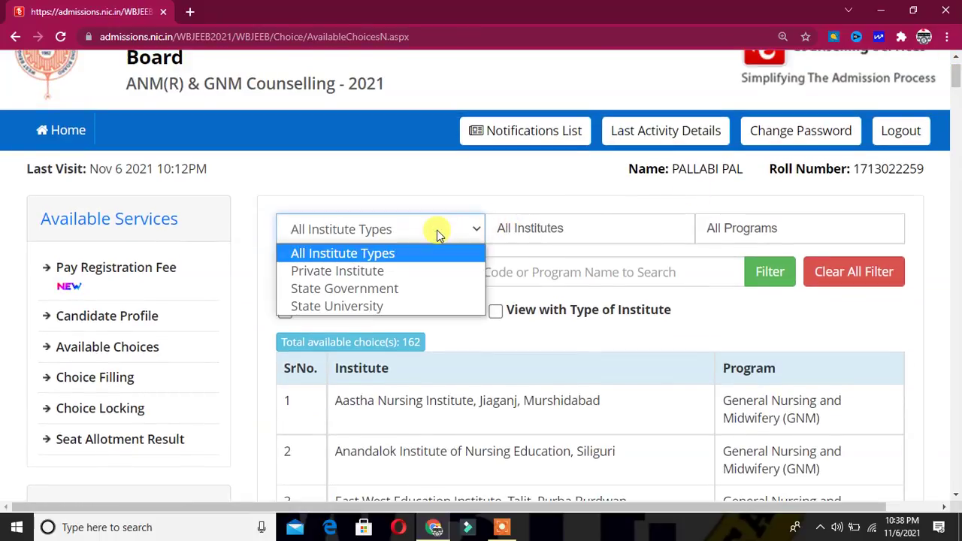
{"action": "left_click", "coordinate": [393, 310]}
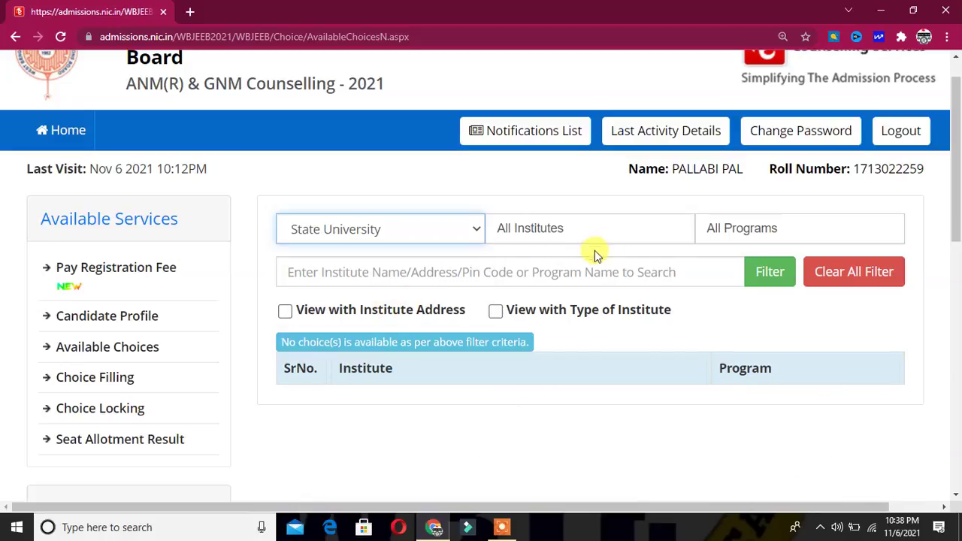
{"action": "left_click", "coordinate": [770, 275]}
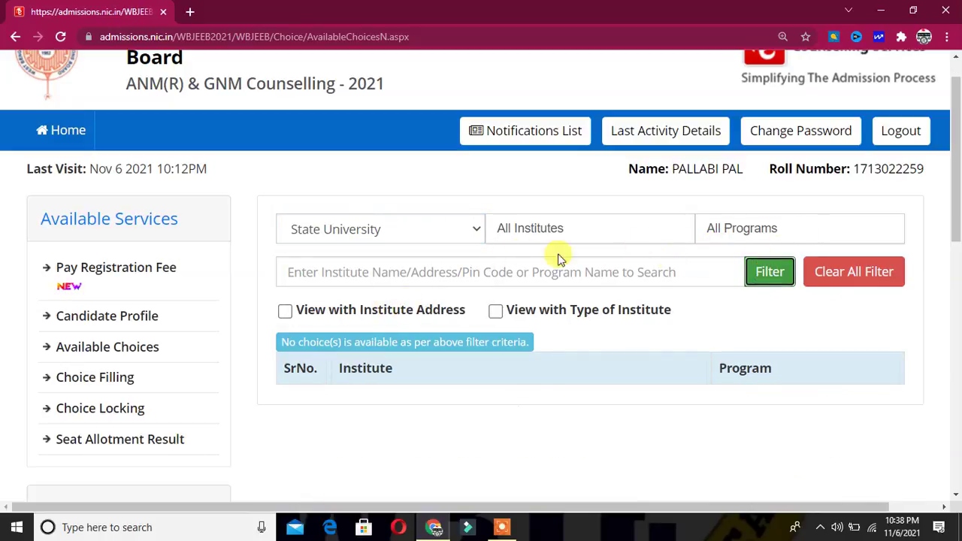
Step: Filter the available choices by the State Government institute type
{"action": "left_click", "coordinate": [431, 238]}
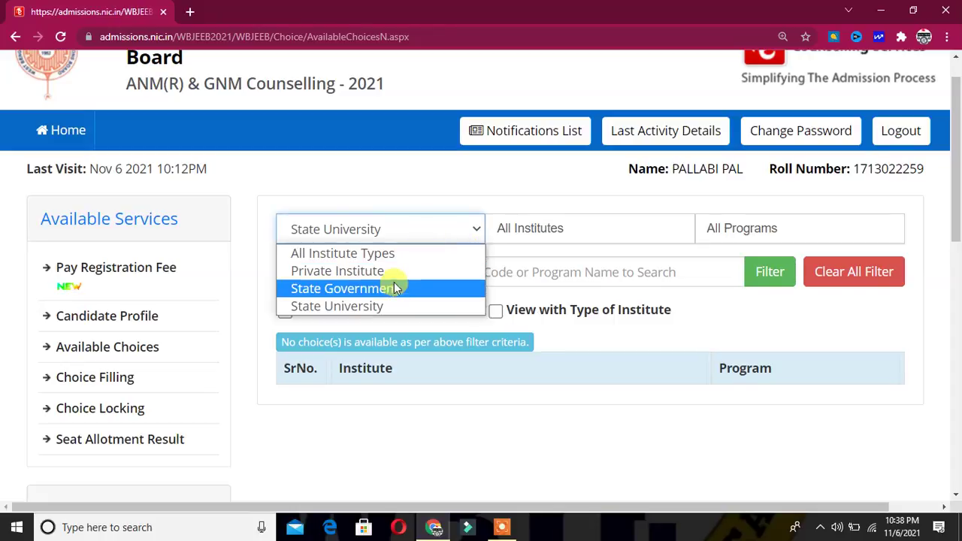
{"action": "left_click", "coordinate": [394, 292]}
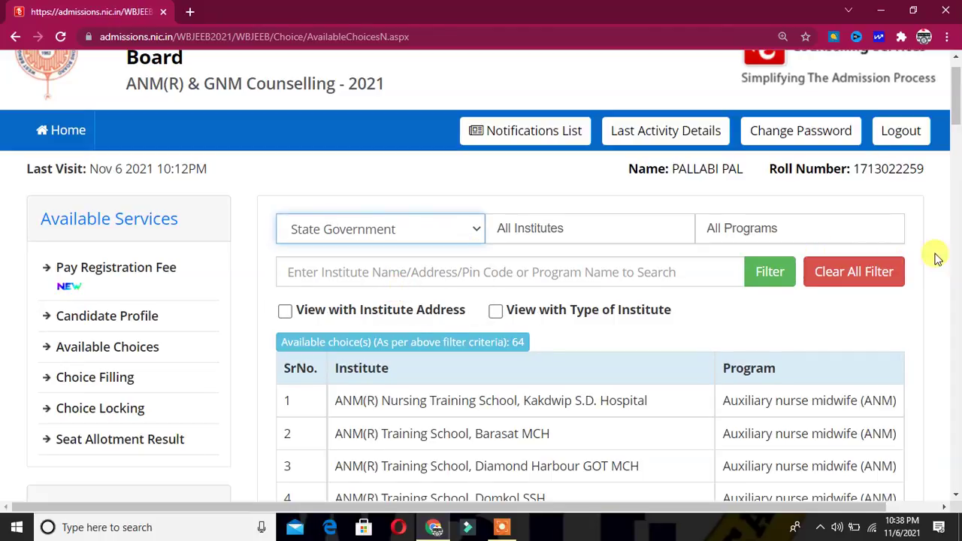
{"action": "left_click_drag", "start_coordinate": [958, 111], "coordinate": [957, 139]}
{"action": "scroll", "coordinate": [925, 138], "scroll_direction": "up", "scroll_amount": 4}
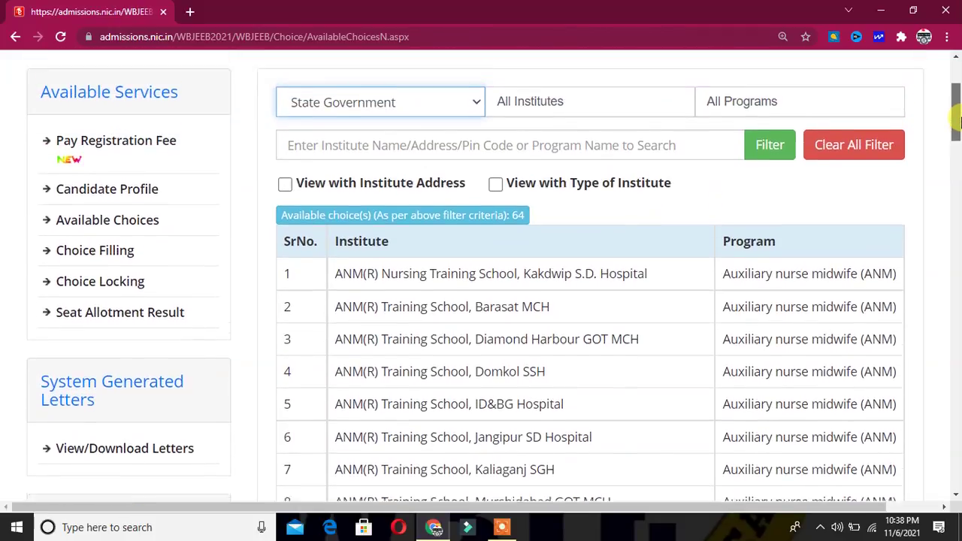
Step: Browse the options of the institute filter, keeping State Government as the institute type
{"action": "left_click", "coordinate": [572, 275]}
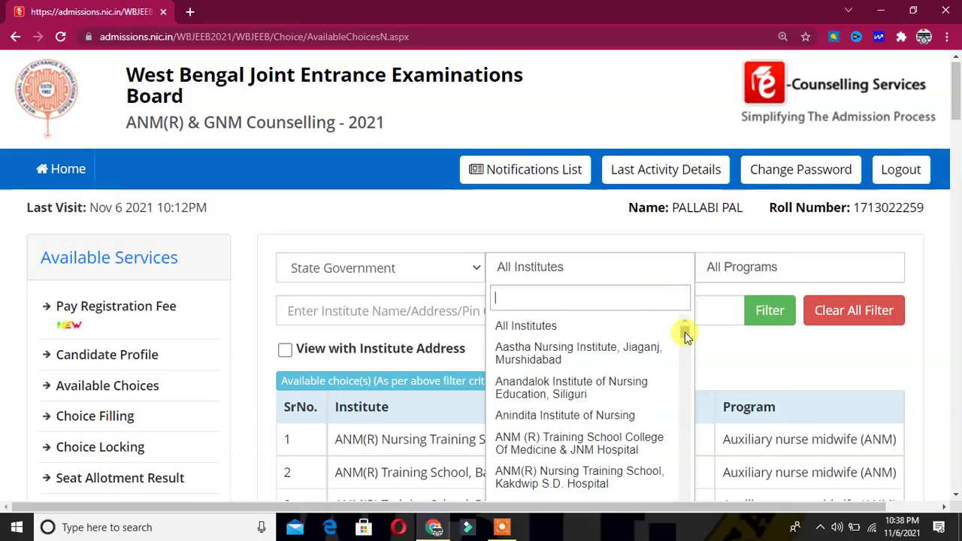
{"action": "left_click_drag", "start_coordinate": [684, 333], "coordinate": [681, 388]}
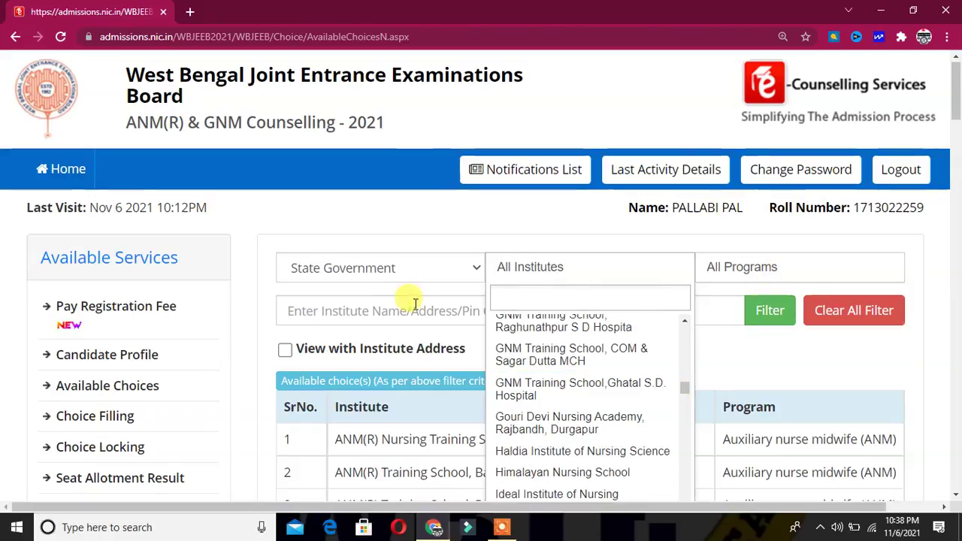
{"action": "left_click", "coordinate": [370, 273]}
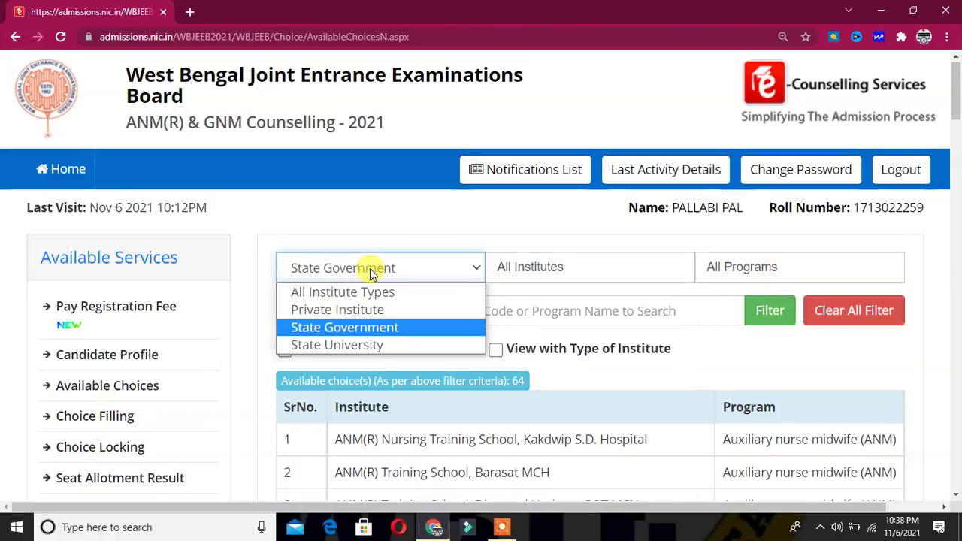
{"action": "left_click", "coordinate": [358, 334]}
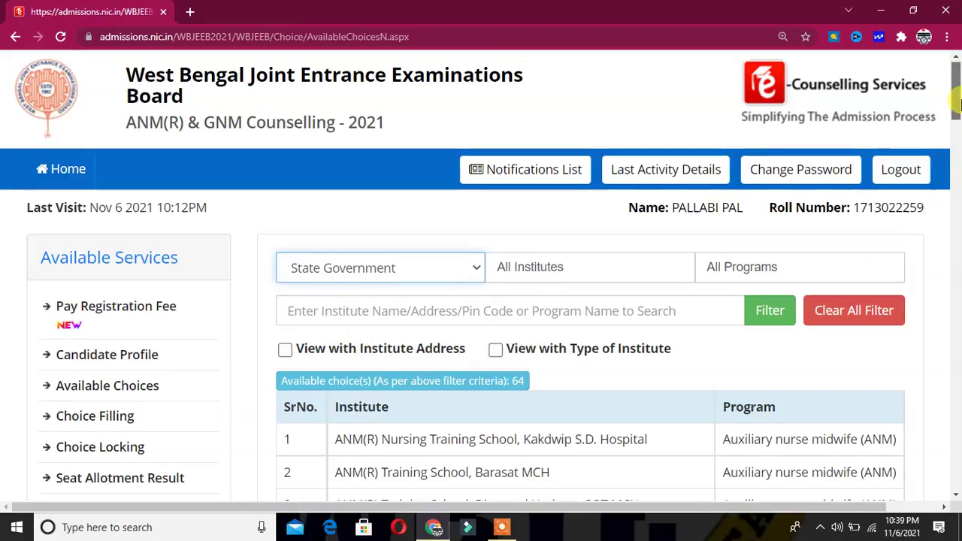
Step: Look through the State Government institutes and the ANM and GNM programs offered in the filtered choices
{"action": "left_click_drag", "start_coordinate": [957, 106], "coordinate": [958, 192]}
{"action": "left_click_drag", "start_coordinate": [955, 205], "coordinate": [954, 261]}
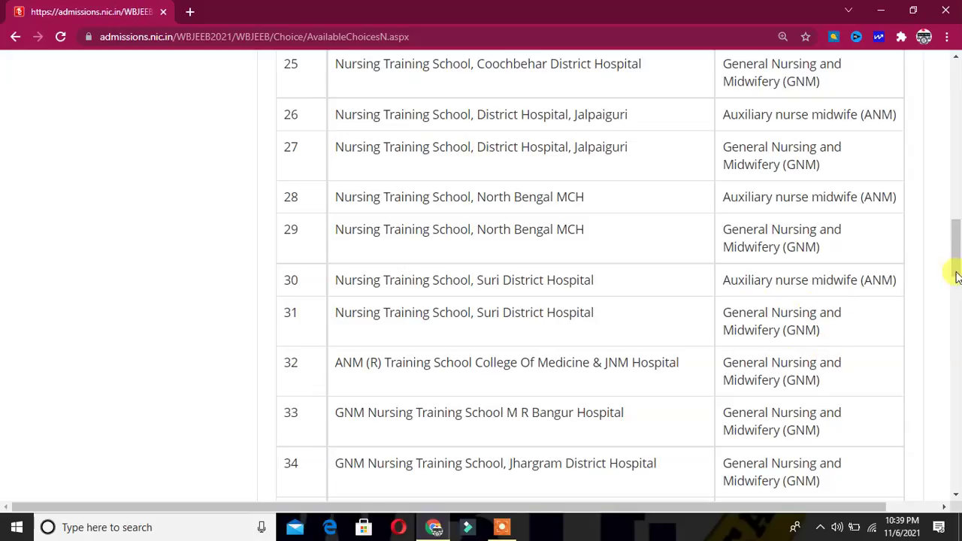
{"action": "left_click_drag", "start_coordinate": [958, 260], "coordinate": [958, 273]}
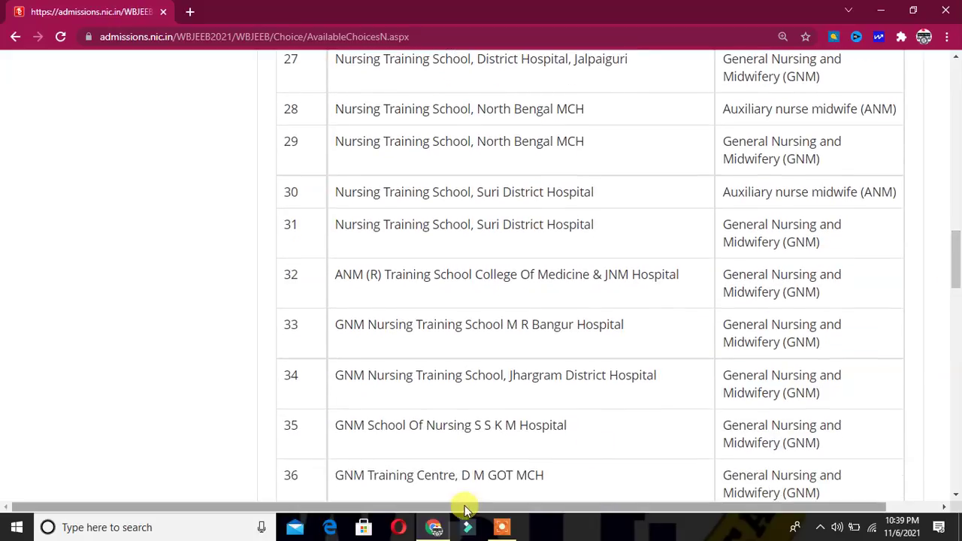
{"action": "scroll", "coordinate": [476, 509], "scroll_direction": "right", "scroll_amount": 1}
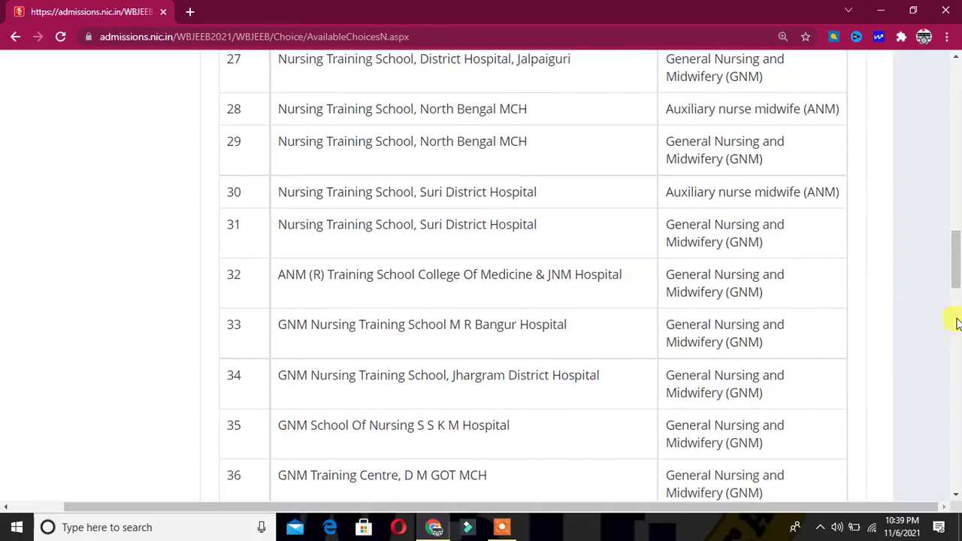
{"action": "left_click_drag", "start_coordinate": [957, 263], "coordinate": [943, 134]}
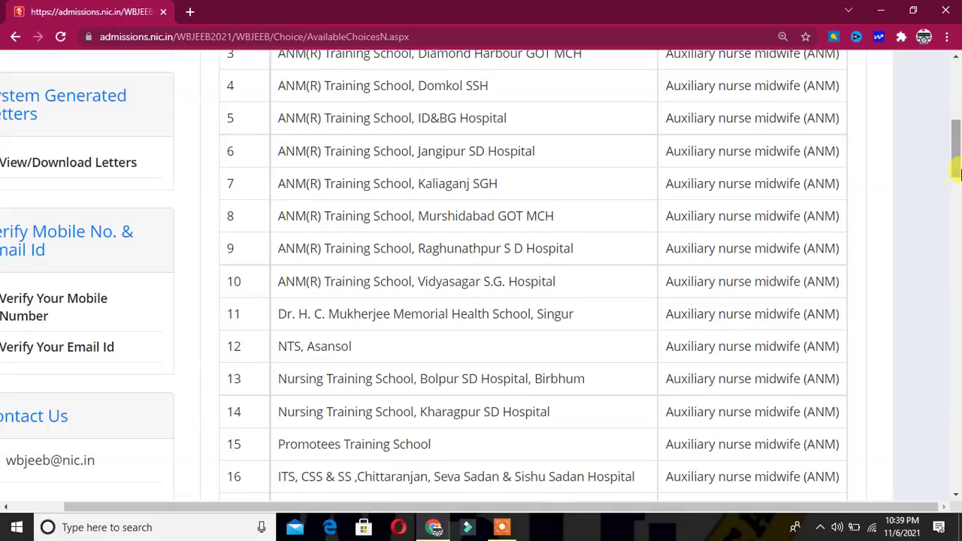
{"action": "left_click_drag", "start_coordinate": [956, 173], "coordinate": [958, 129]}
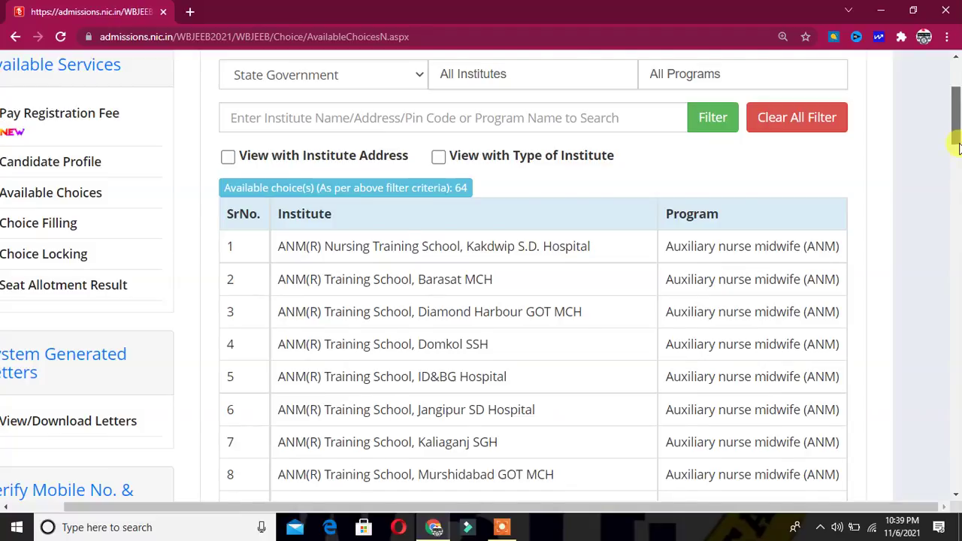
Step: Start the registration fee payment online and proceed with BillDesk Payment Gateway as the payment provider
{"action": "left_click_drag", "start_coordinate": [958, 148], "coordinate": [958, 106]}
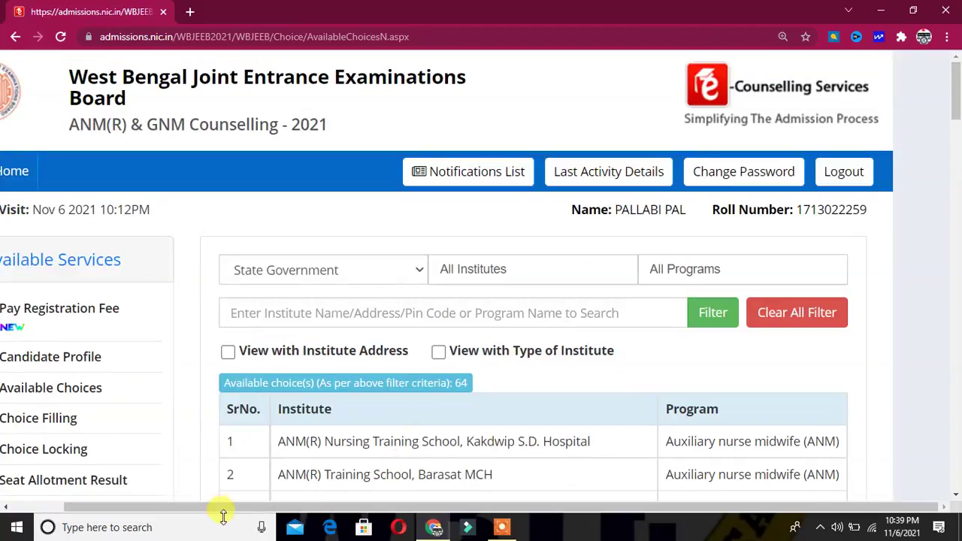
{"action": "left_click_drag", "start_coordinate": [223, 514], "coordinate": [118, 516]}
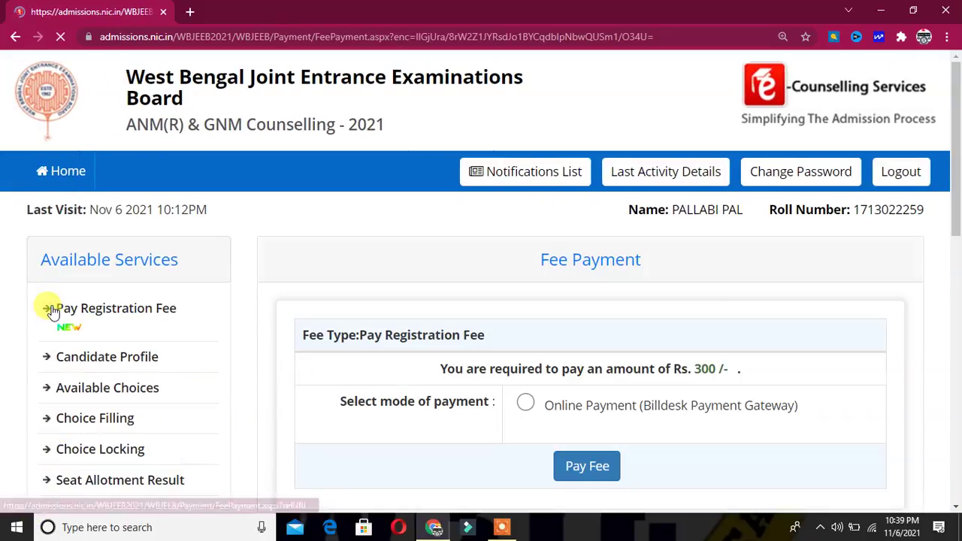
{"action": "left_click", "coordinate": [527, 404]}
{"action": "left_click", "coordinate": [588, 467]}
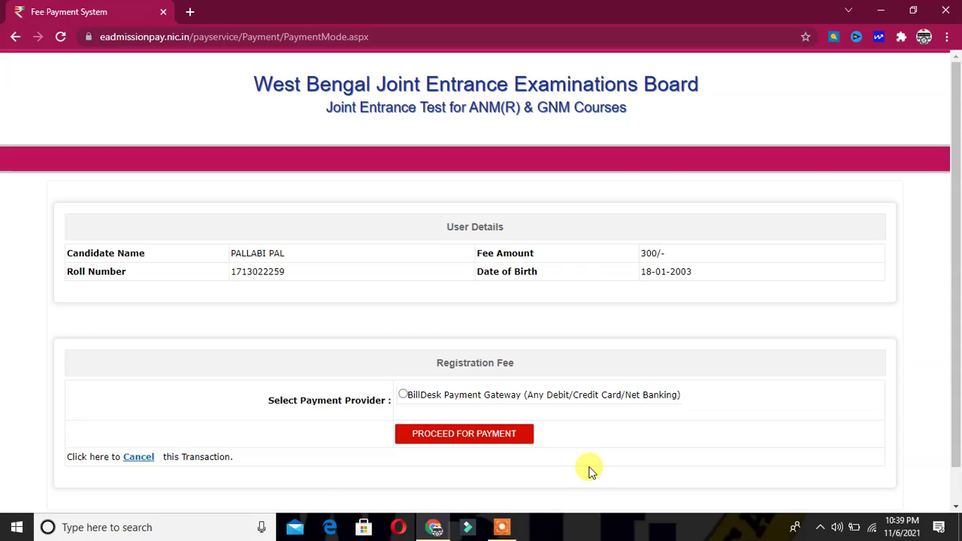
{"action": "left_click", "coordinate": [403, 395]}
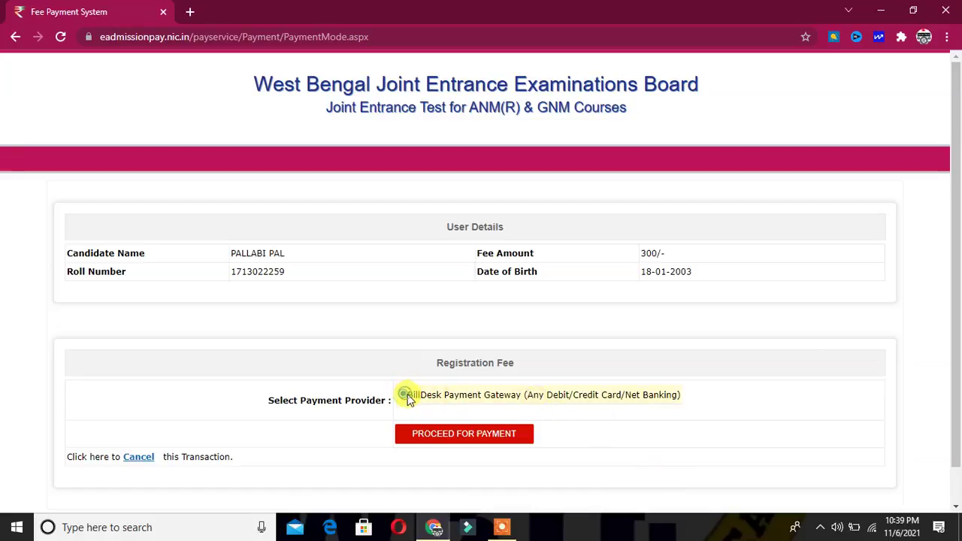
{"action": "left_click", "coordinate": [461, 436]}
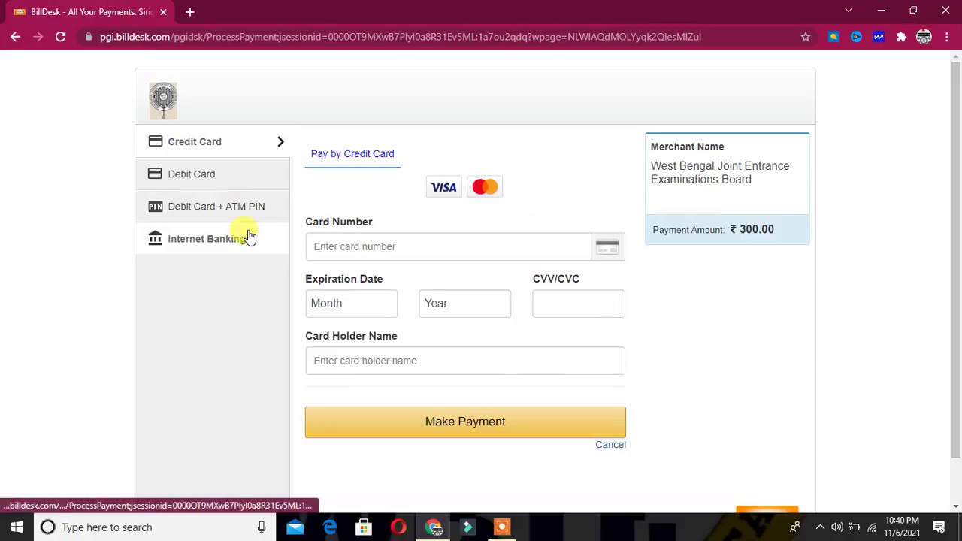
Step: Choose debit card as the payment method, fill in the card details and proceed with the payment including the convenience fee
{"action": "left_click", "coordinate": [266, 179]}
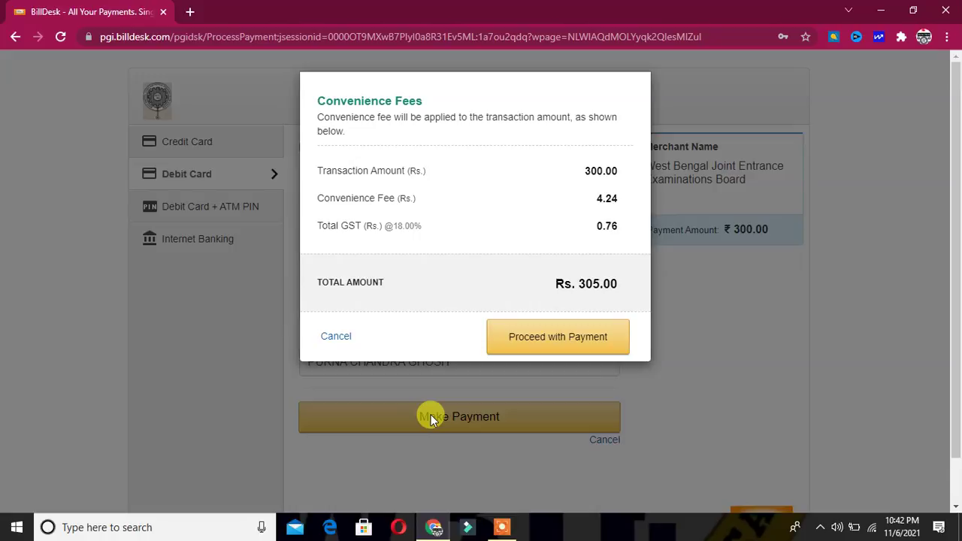
{"action": "left_click", "coordinate": [579, 331]}
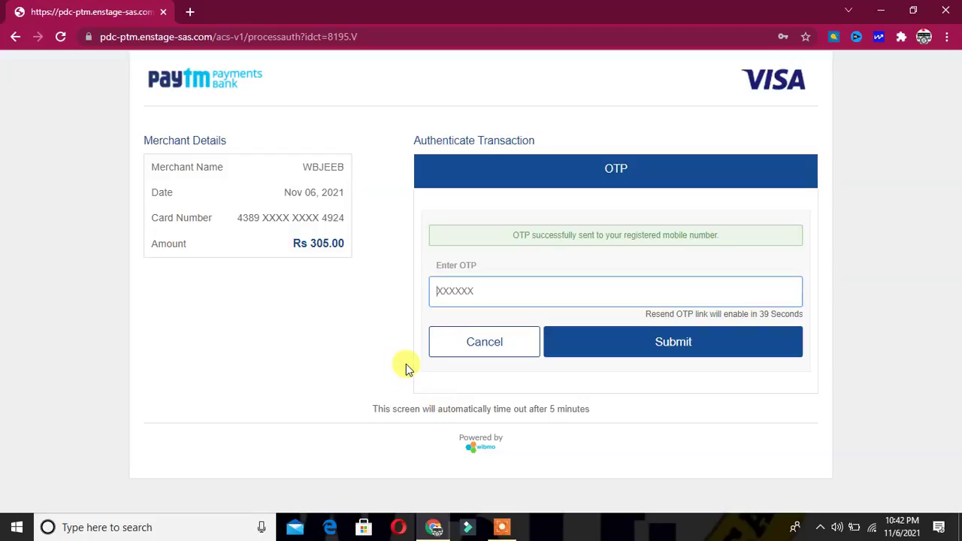
Step: Authenticate the card transaction by submitting the OTP, and decline saving it as a password
{"action": "left_click", "coordinate": [477, 285]}
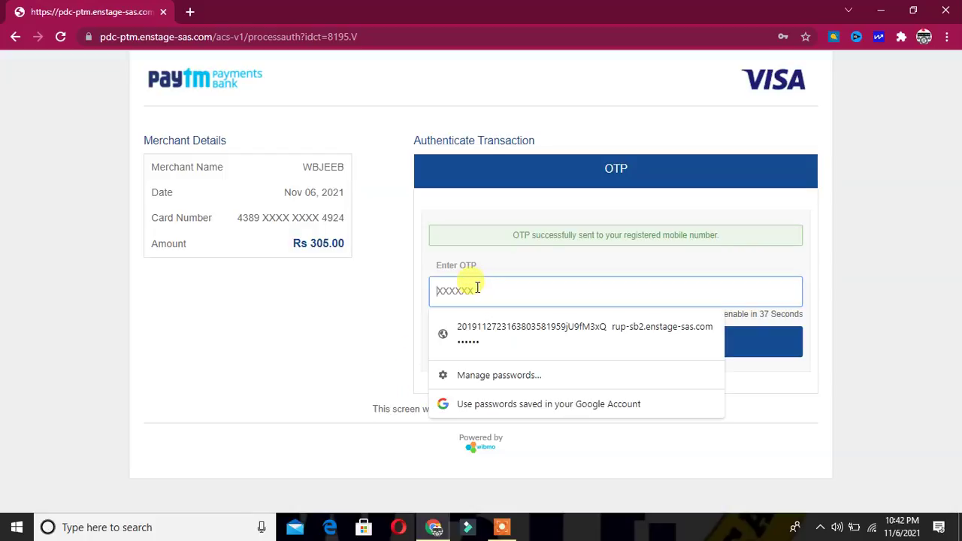
{"action": "type", "text": "1"}
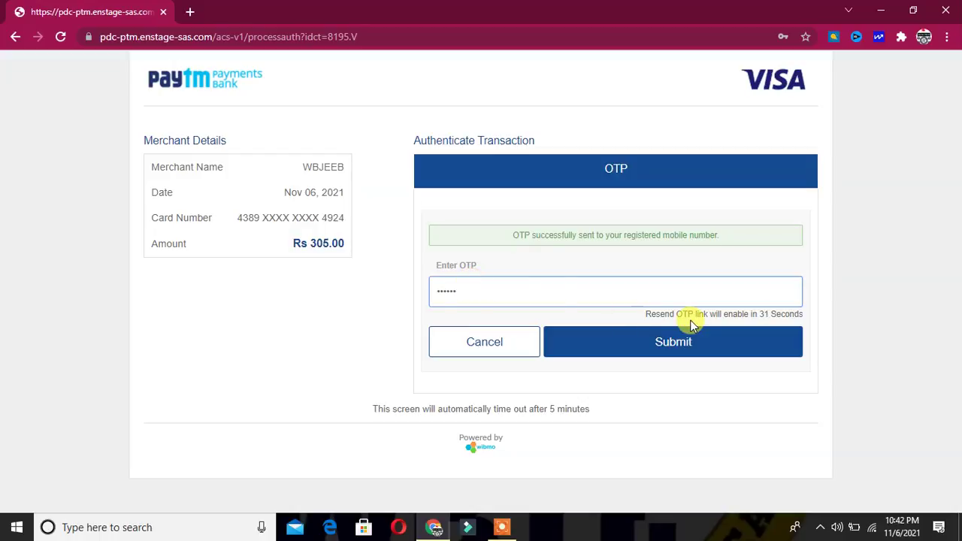
{"action": "left_click", "coordinate": [680, 354]}
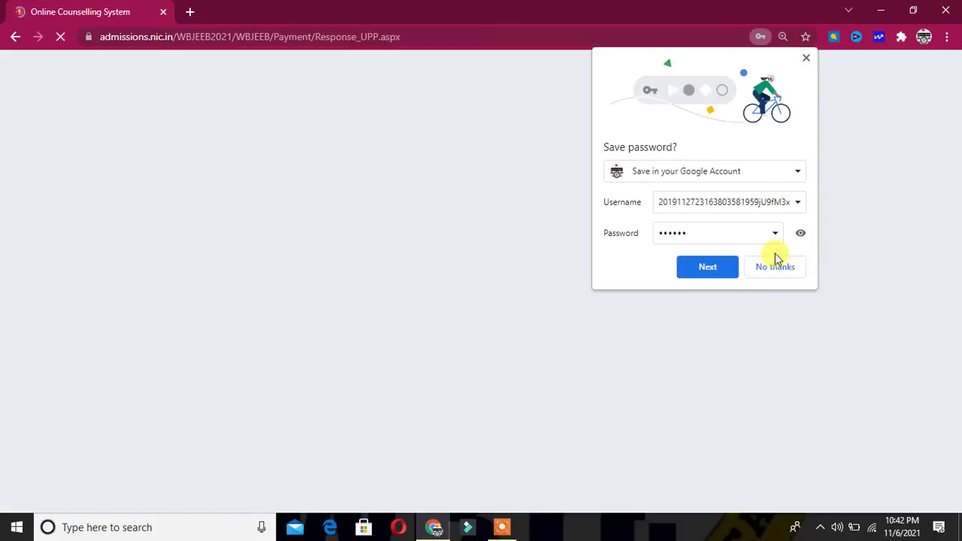
{"action": "left_click", "coordinate": [777, 261]}
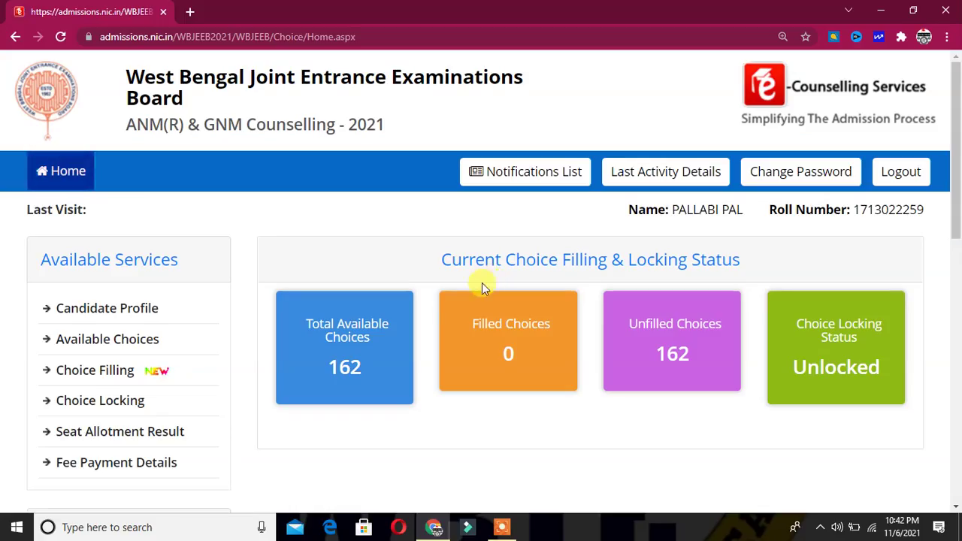
Step: Filter the total available choices by the State Government institute type and look through the listed institutes and programs
{"action": "left_click", "coordinate": [339, 379]}
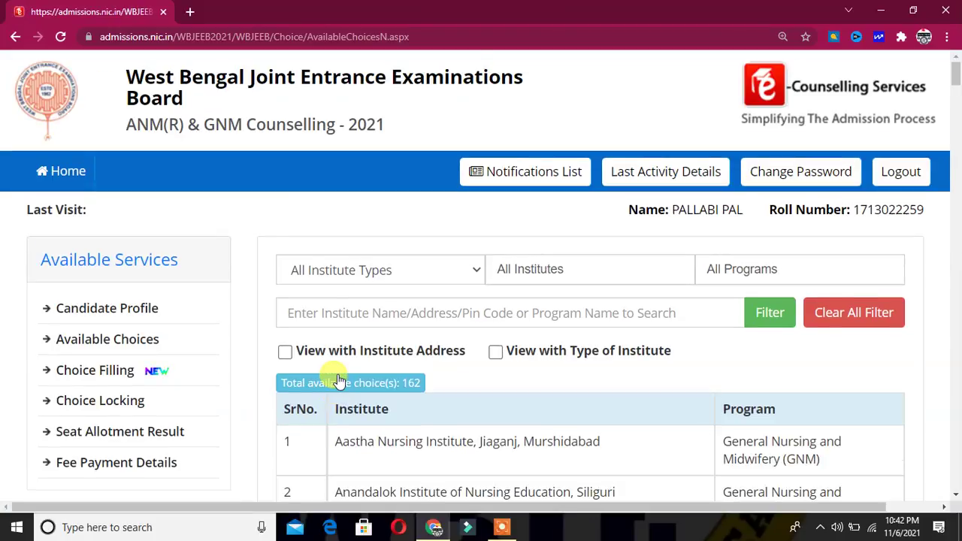
{"action": "left_click", "coordinate": [430, 265]}
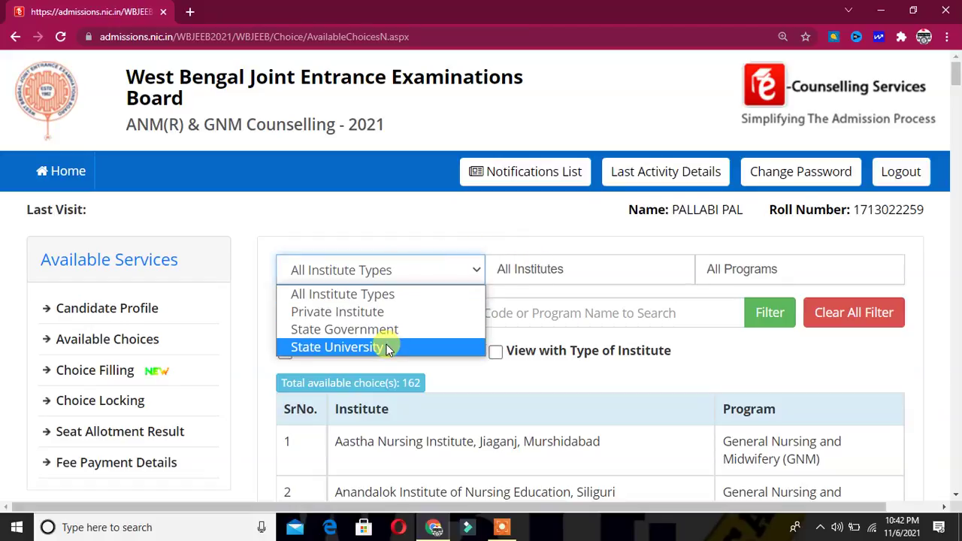
{"action": "left_click", "coordinate": [391, 333]}
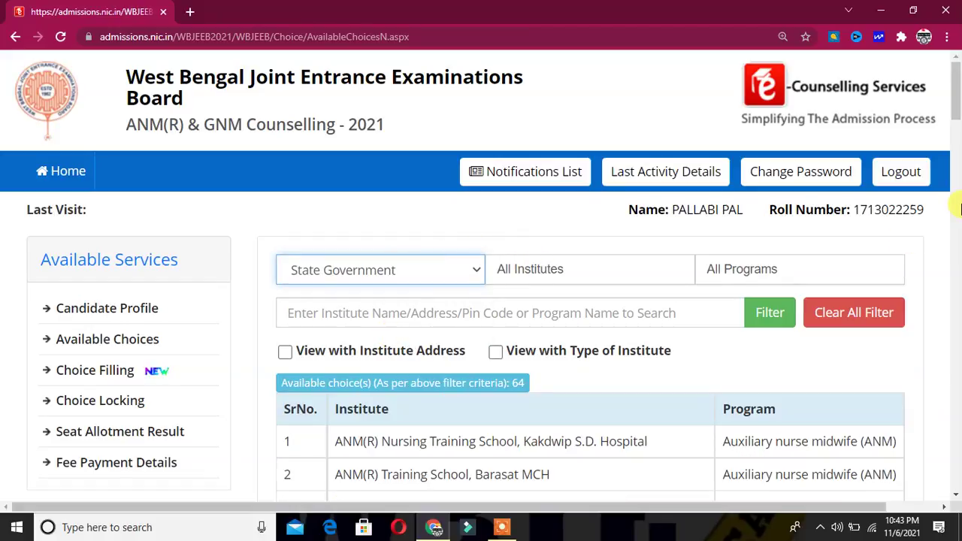
{"action": "left_click_drag", "start_coordinate": [458, 501], "coordinate": [928, 260]}
{"action": "left_click_drag", "start_coordinate": [958, 85], "coordinate": [959, 156]}
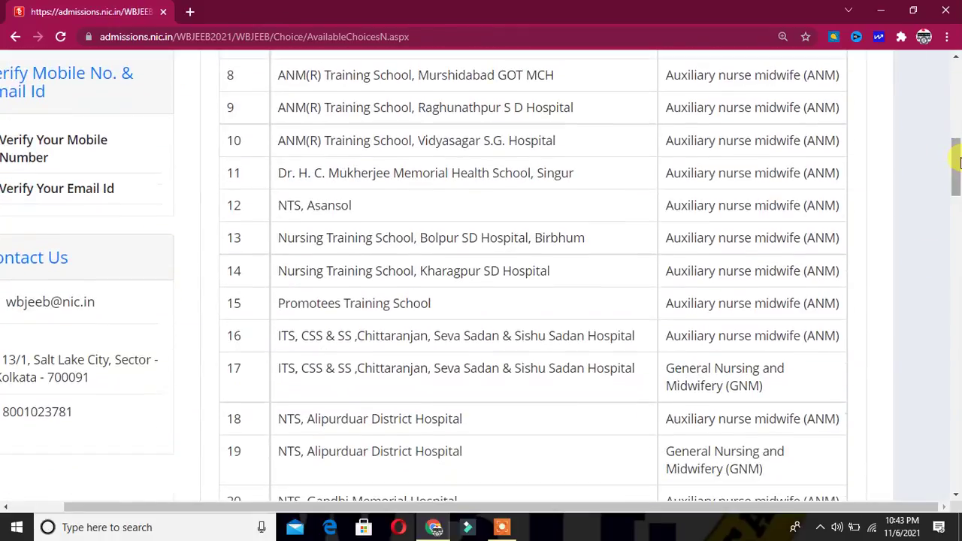
{"action": "left_click", "coordinate": [536, 272]}
{"action": "left_click_drag", "start_coordinate": [956, 162], "coordinate": [959, 221]}
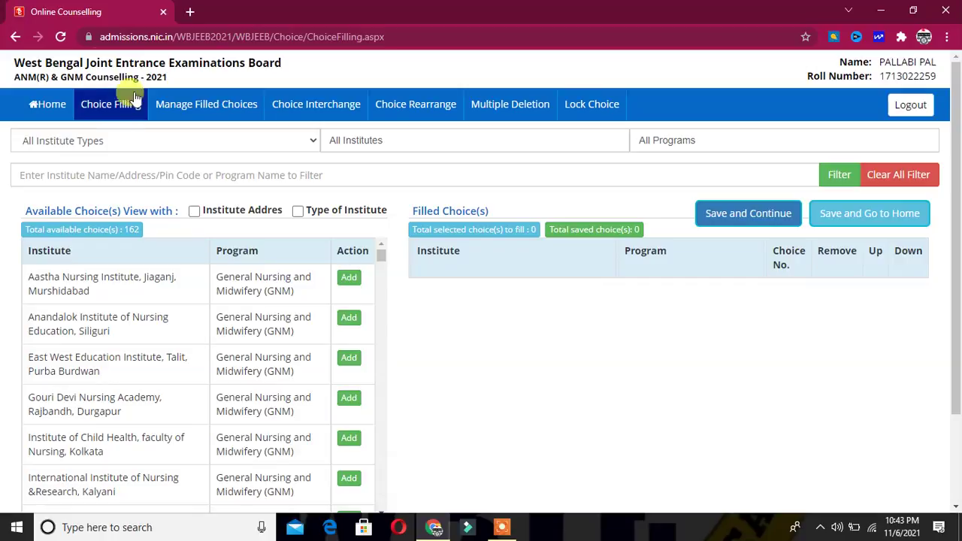
Step: On the choice filling page, try the State University institute type and set the filter to State Government
{"action": "left_click", "coordinate": [204, 141]}
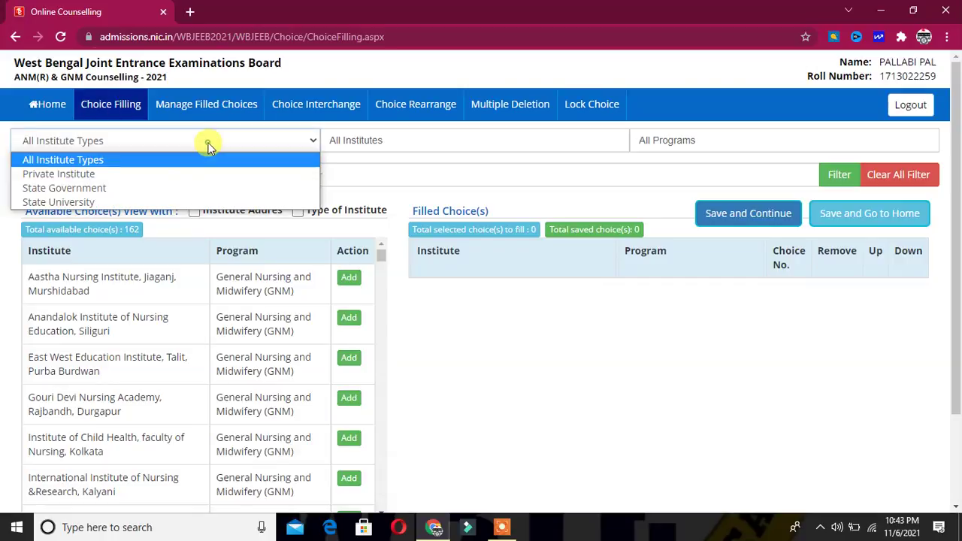
{"action": "left_click", "coordinate": [184, 202]}
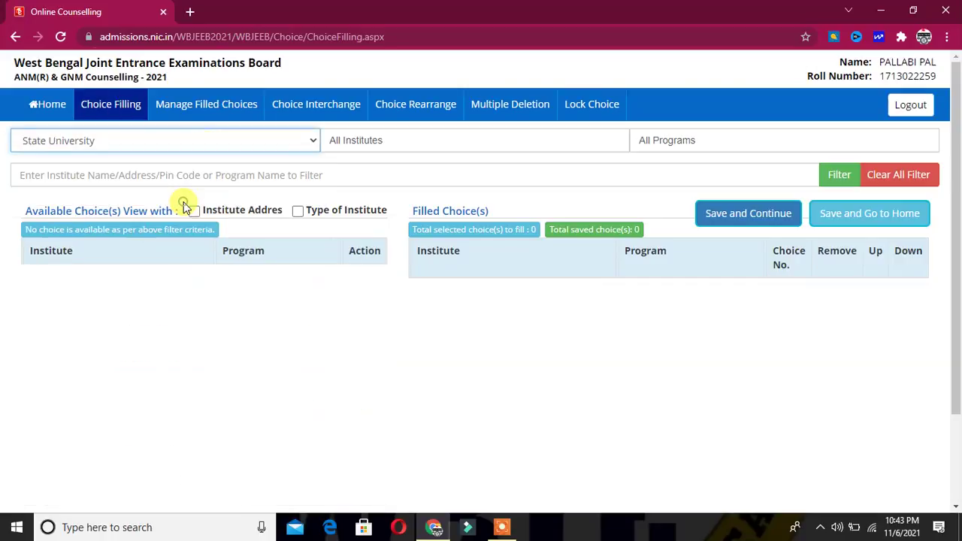
{"action": "left_click", "coordinate": [241, 140]}
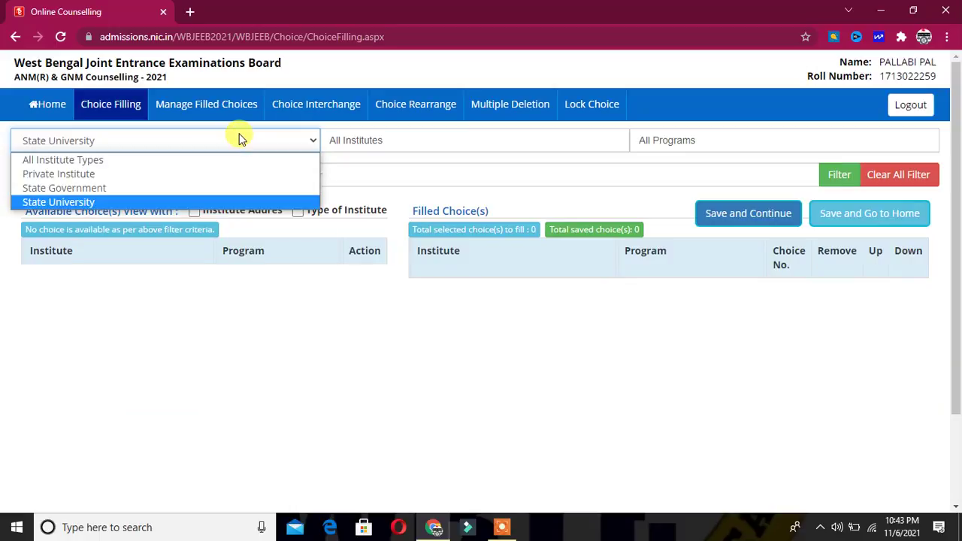
{"action": "left_click", "coordinate": [188, 190]}
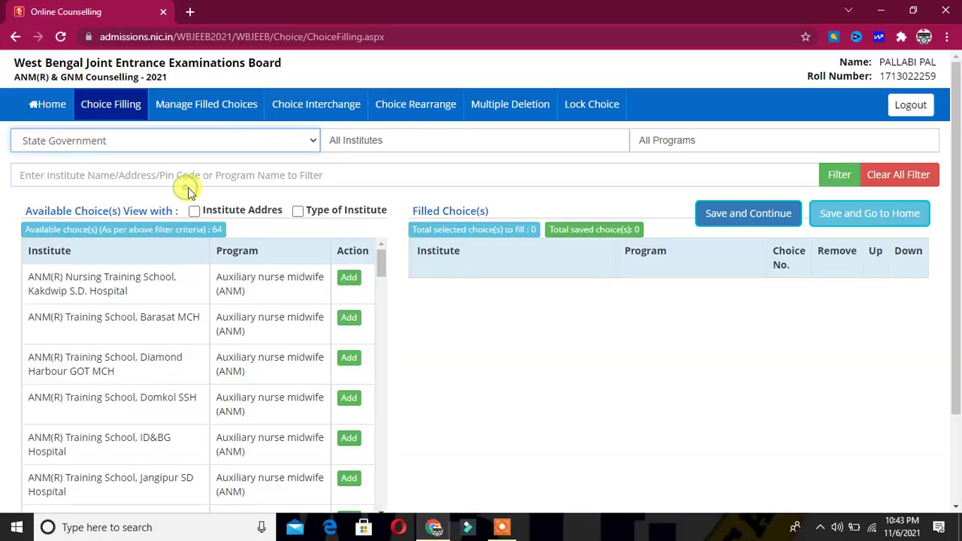
Step: Browse the institute names offered in the choice filling filter, keeping All Institutes selected
{"action": "left_click", "coordinate": [514, 139]}
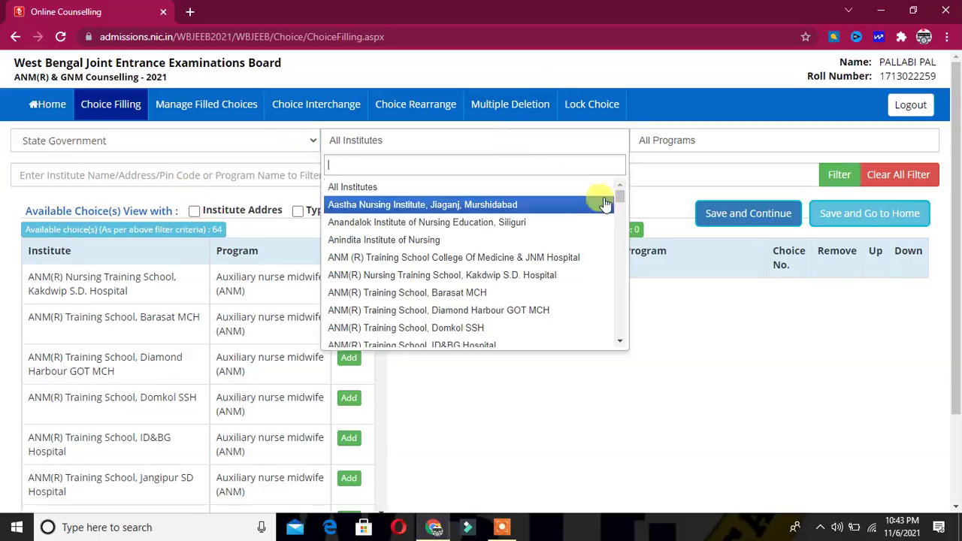
{"action": "scroll", "coordinate": [625, 200], "scroll_direction": "down", "scroll_amount": 3}
{"action": "scroll", "coordinate": [625, 198], "scroll_direction": "up", "scroll_amount": 3}
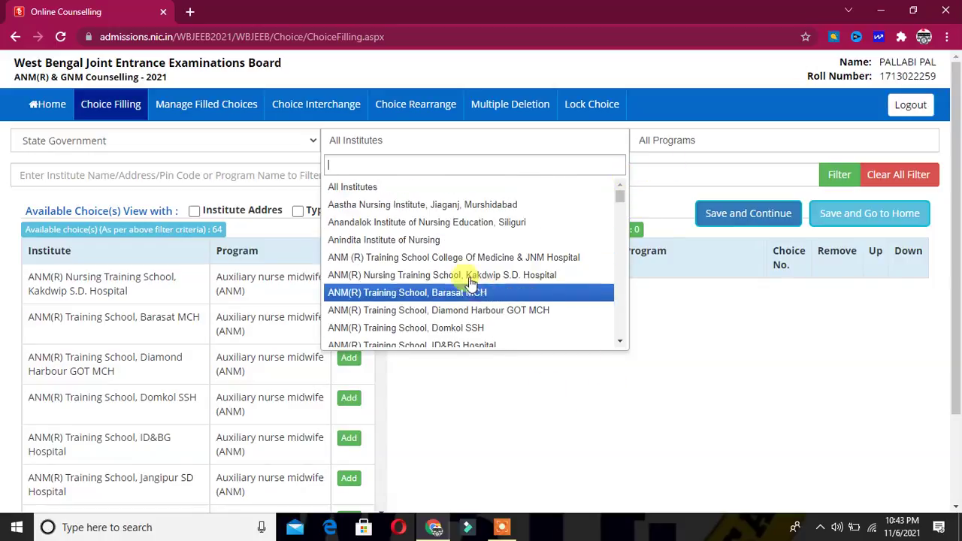
{"action": "scroll", "coordinate": [466, 279], "scroll_direction": "down", "scroll_amount": 1}
{"action": "left_click", "coordinate": [507, 396]}
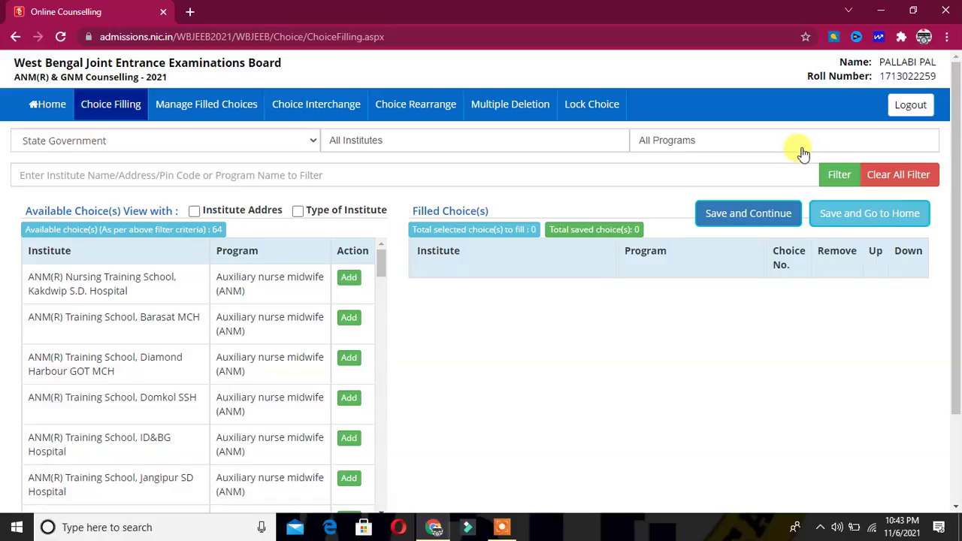
Step: Filter the State Government choices by the Auxiliary nurse midwife (ANM) program and look through the institutes available to add
{"action": "left_click", "coordinate": [799, 151]}
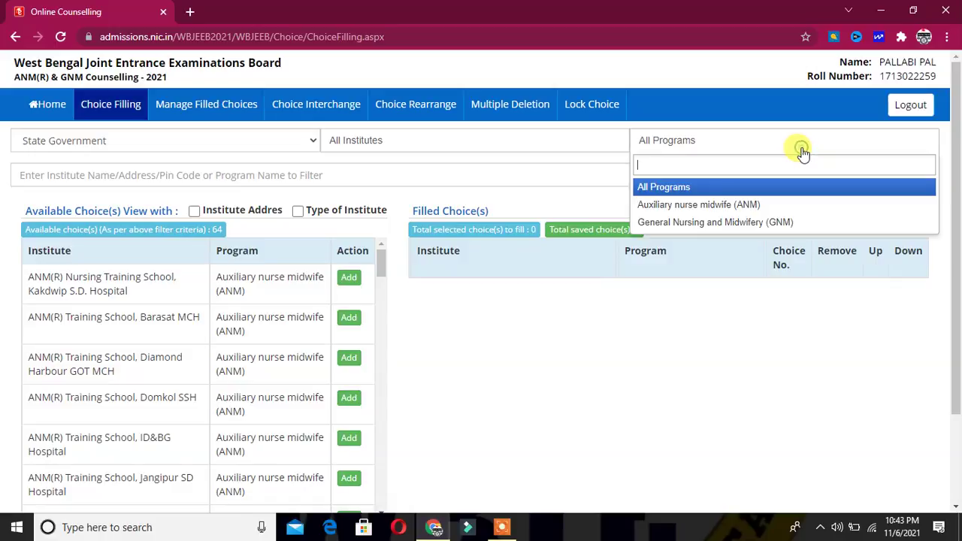
{"action": "left_click", "coordinate": [728, 206]}
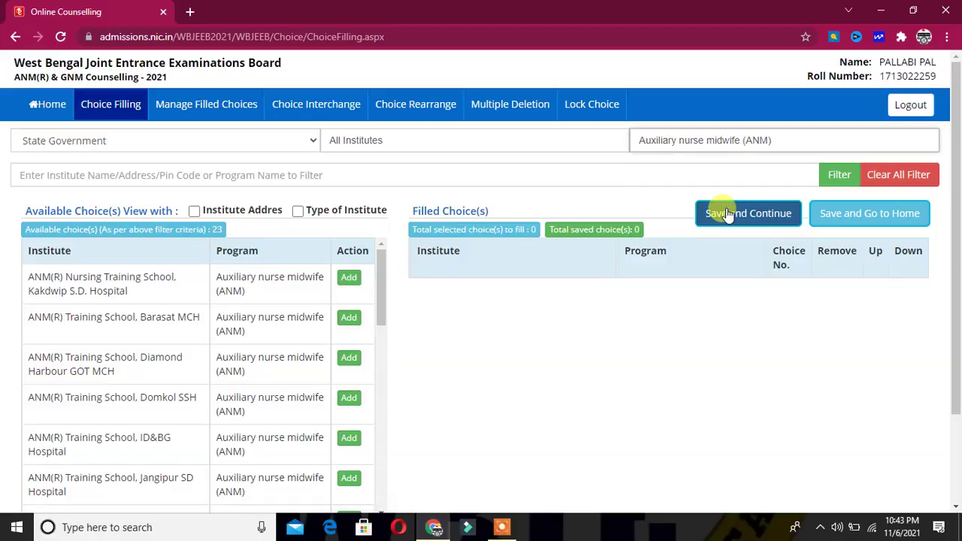
{"action": "left_click", "coordinate": [842, 175]}
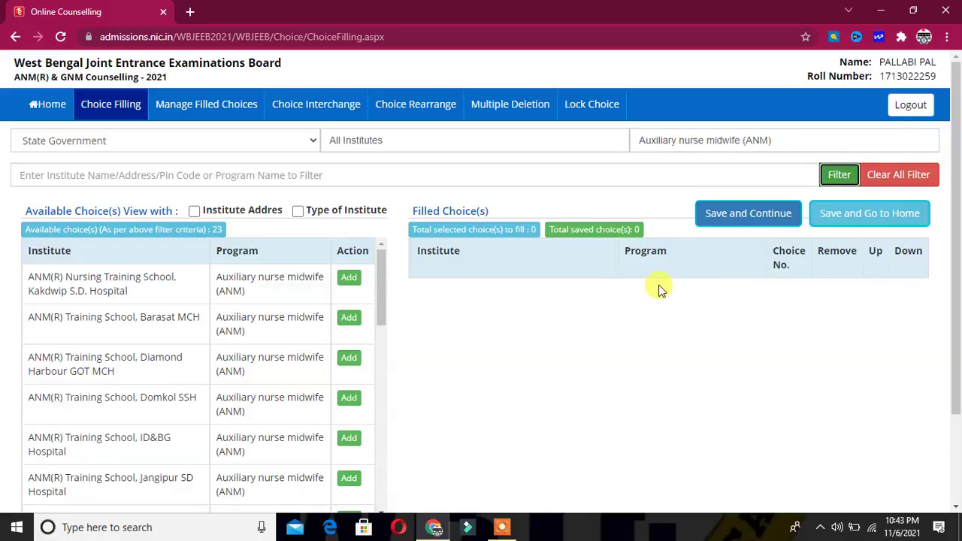
{"action": "key", "text": "ctrl+plus"}
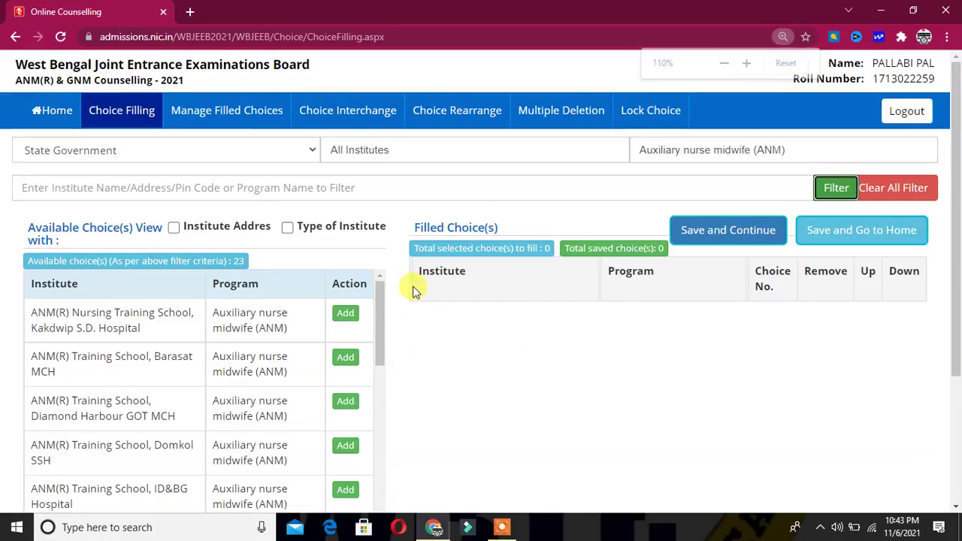
{"action": "left_click_drag", "start_coordinate": [384, 315], "coordinate": [372, 331]}
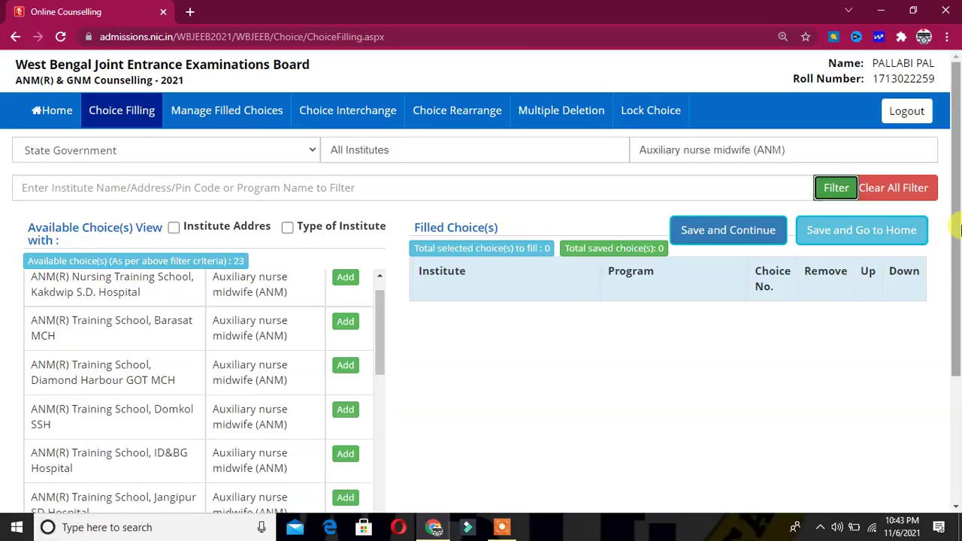
{"action": "scroll", "coordinate": [956, 312], "scroll_direction": "down", "scroll_amount": 3}
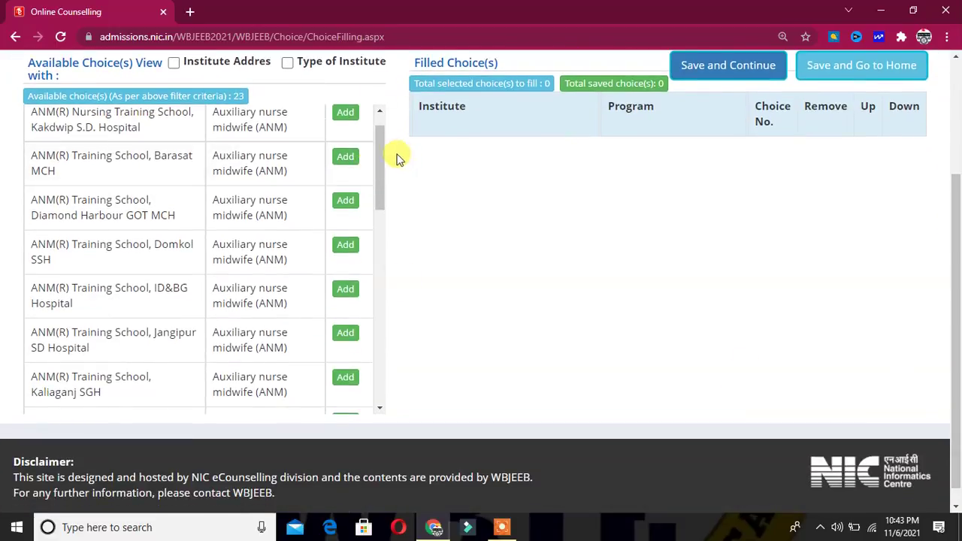
{"action": "left_click_drag", "start_coordinate": [382, 171], "coordinate": [383, 283]}
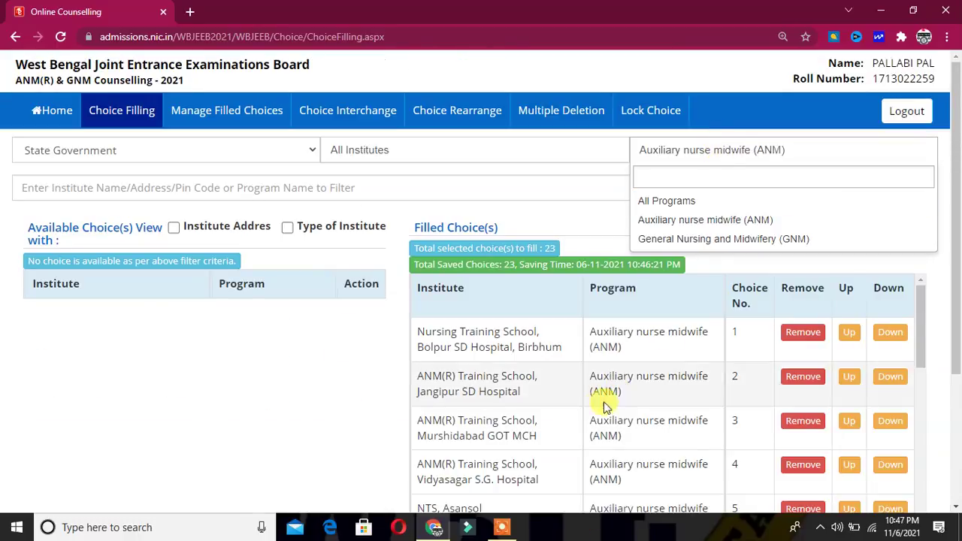
Step: Review the filled ANM choices and set the program filter to General Nursing and Midwifery (GNM)
{"action": "left_click", "coordinate": [109, 509]}
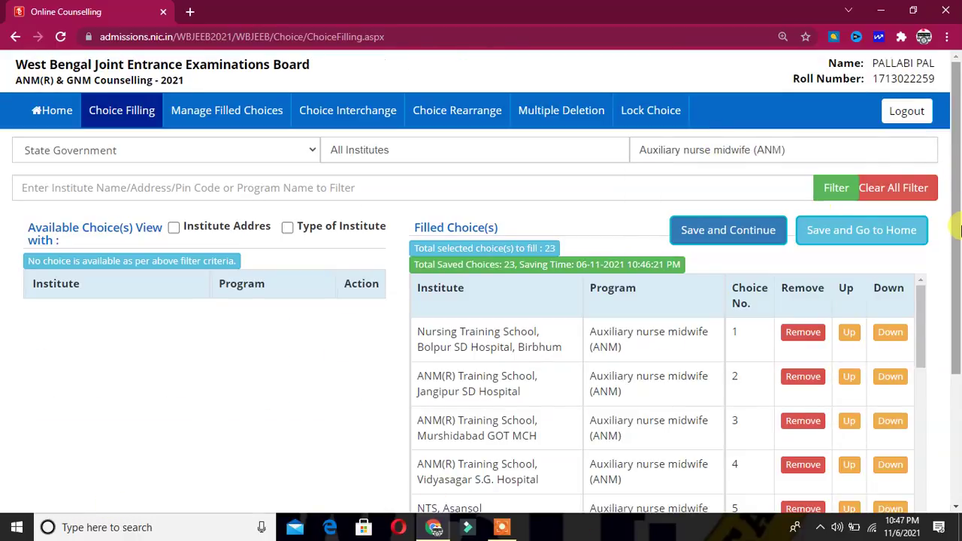
{"action": "left_click_drag", "start_coordinate": [956, 230], "coordinate": [900, 252]}
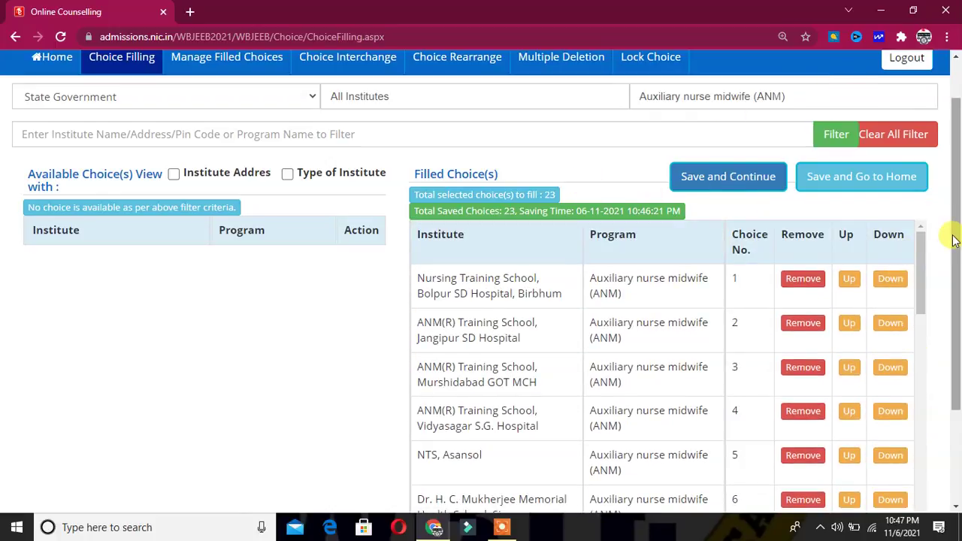
{"action": "scroll", "coordinate": [950, 191], "scroll_direction": "up", "scroll_amount": 2}
{"action": "left_click", "coordinate": [848, 151]}
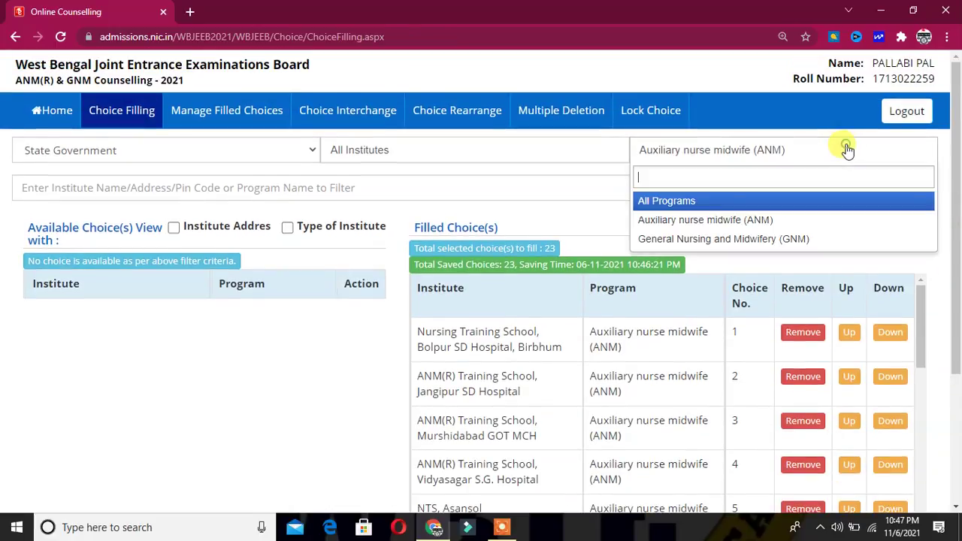
{"action": "left_click", "coordinate": [791, 239]}
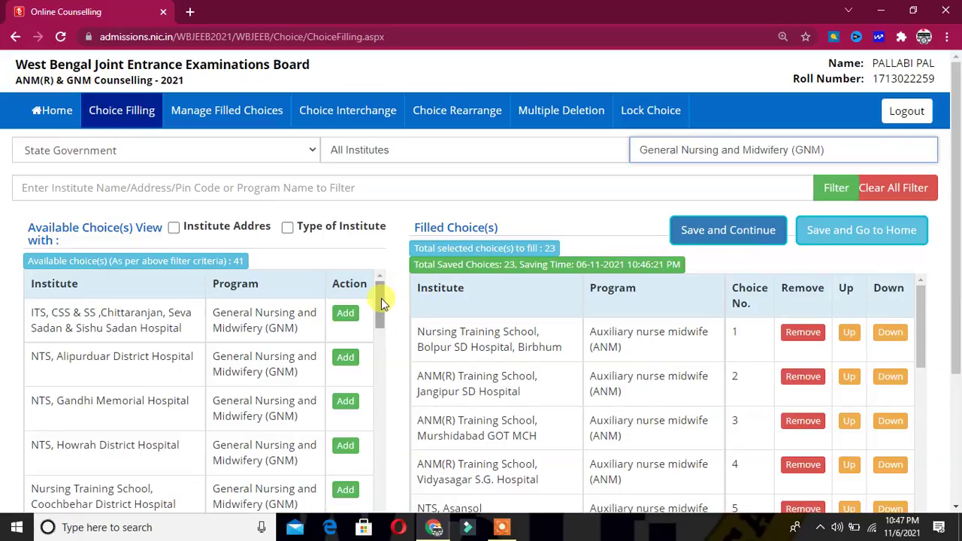
{"action": "mouse_move", "coordinate": [381, 299]}
{"action": "left_mouse_down"}
{"action": "mouse_move", "coordinate": [383, 311]}
{"action": "mouse_move", "coordinate": [378, 290]}
{"action": "left_mouse_up"}
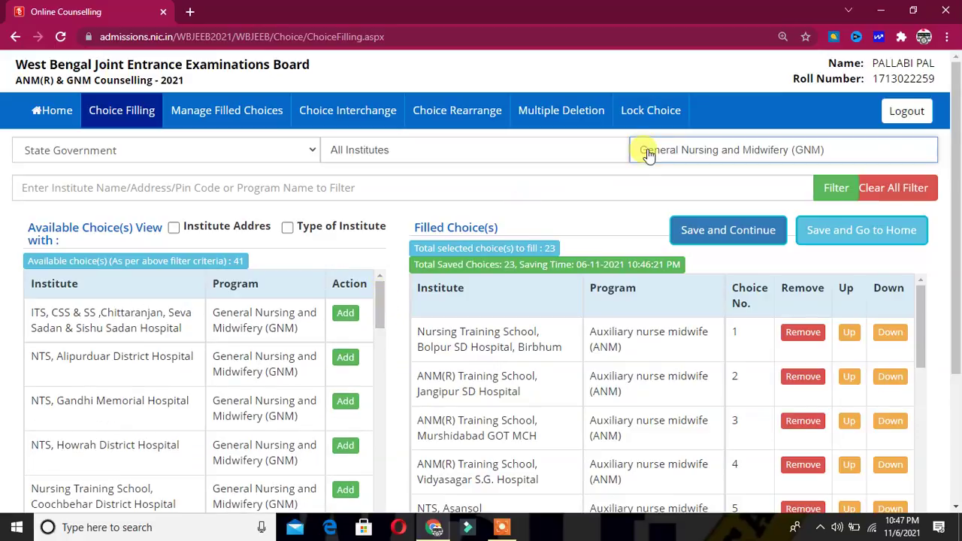
Step: Look through the State Government institutes available to add for the General Nursing and Midwifery (GNM) program
{"action": "left_click_drag", "start_coordinate": [954, 173], "coordinate": [949, 295]}
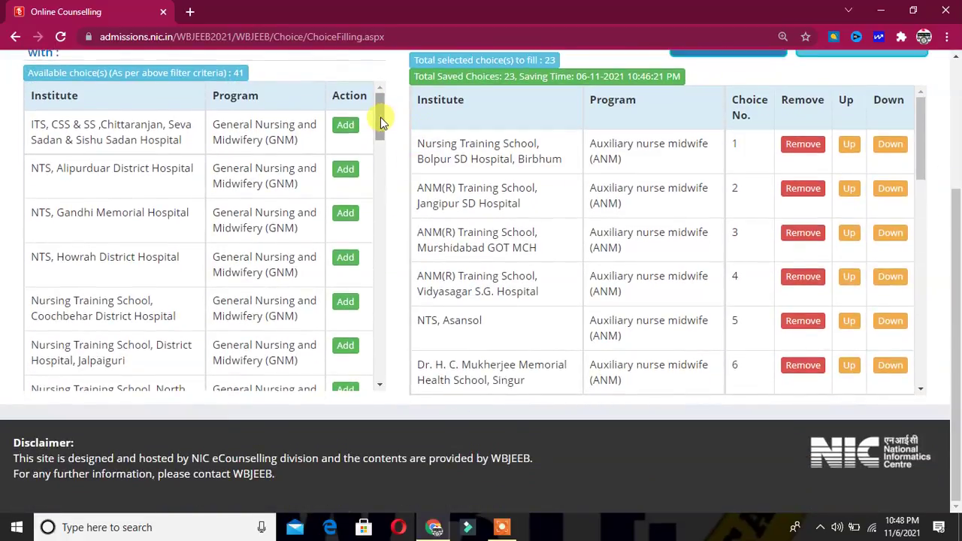
{"action": "left_click_drag", "start_coordinate": [381, 118], "coordinate": [395, 149]}
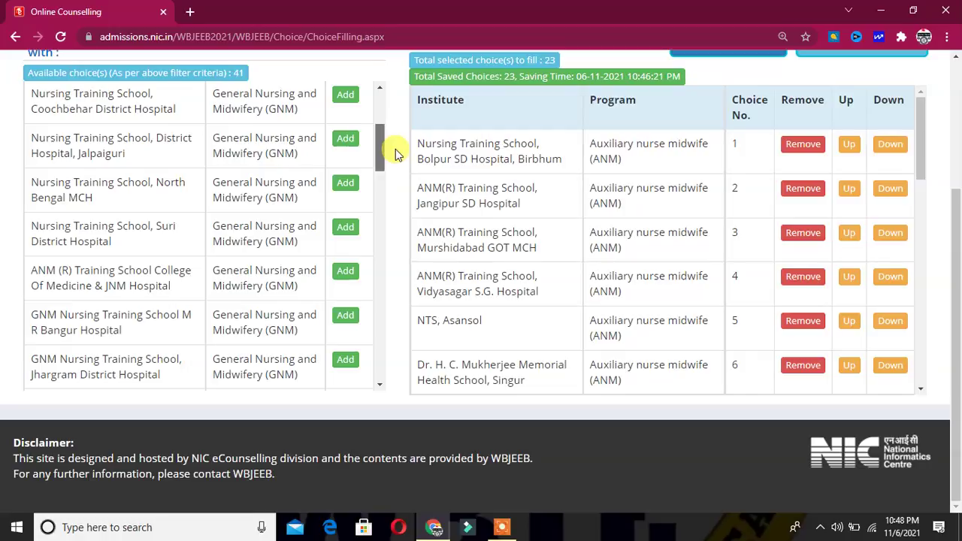
{"action": "left_click_drag", "start_coordinate": [397, 154], "coordinate": [379, 104]}
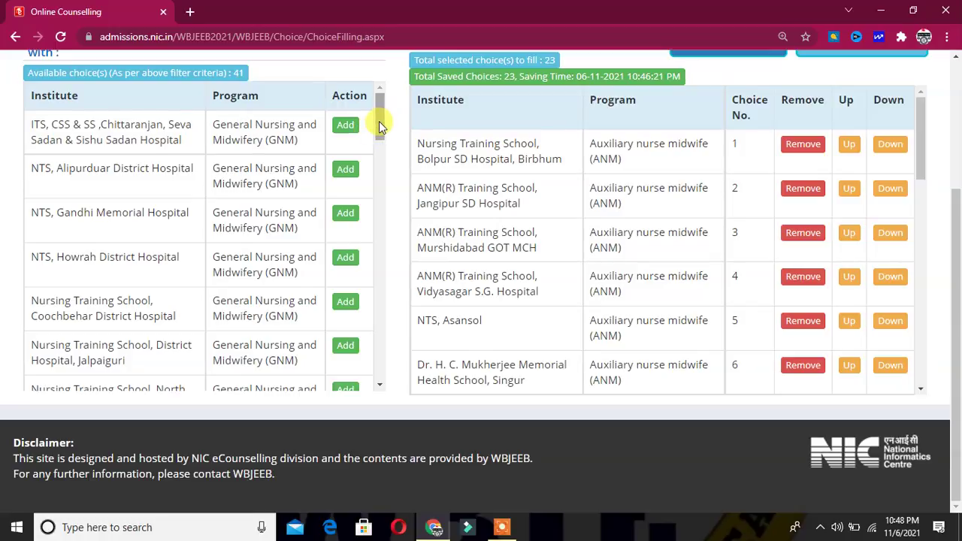
{"action": "scroll", "coordinate": [379, 126], "scroll_direction": "down", "scroll_amount": 1}
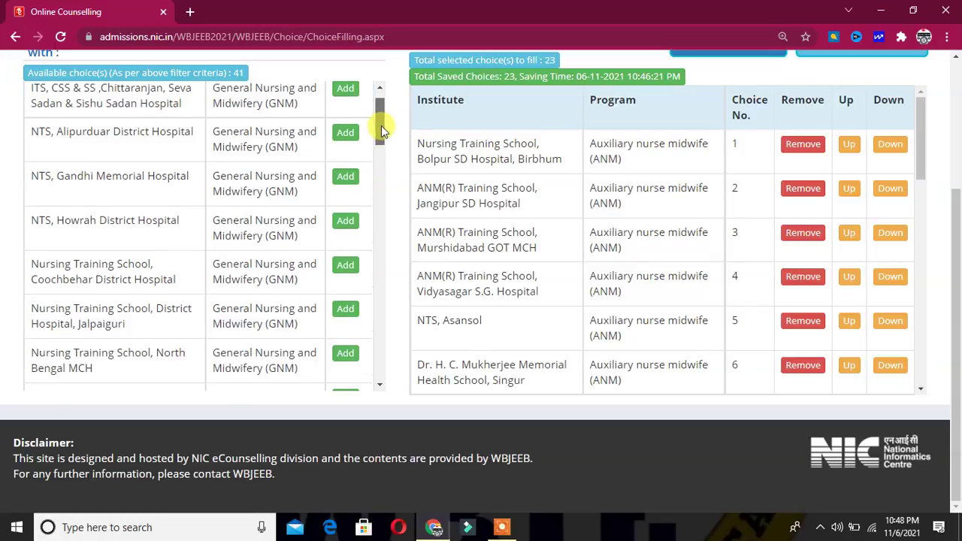
{"action": "scroll", "coordinate": [953, 169], "scroll_direction": "up", "scroll_amount": 3}
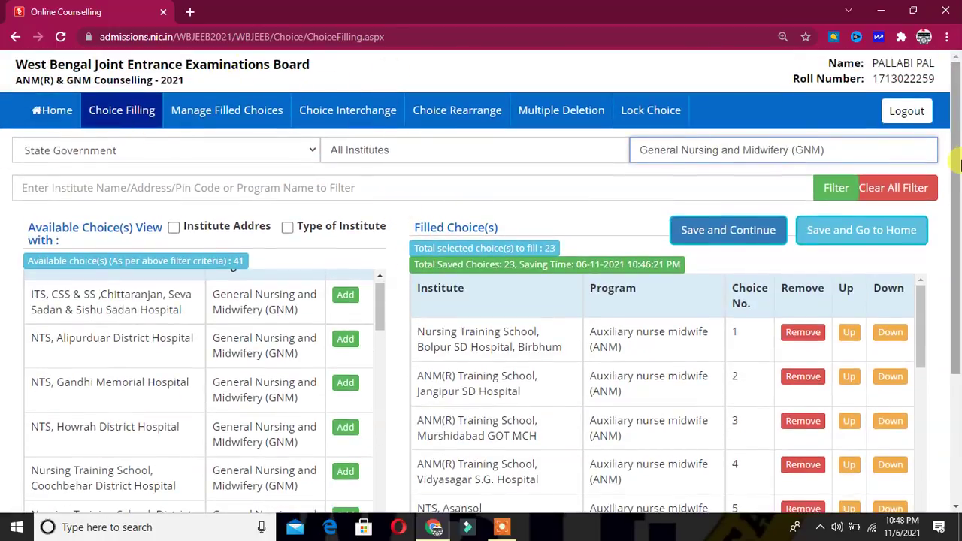
Step: Move NTS, Asansol up from choice 5 to choice 2 in the filled choices
{"action": "left_click_drag", "start_coordinate": [950, 174], "coordinate": [948, 298]}
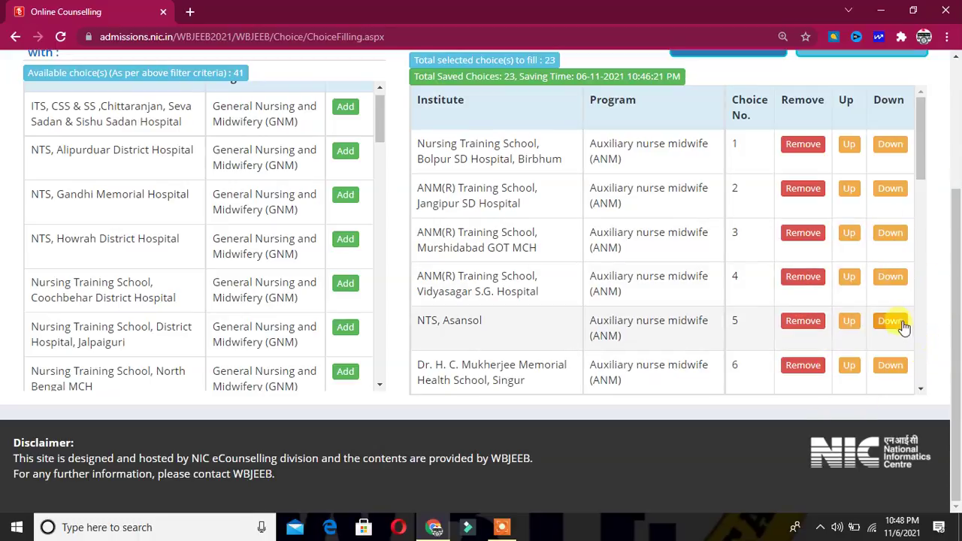
{"action": "left_click", "coordinate": [850, 321]}
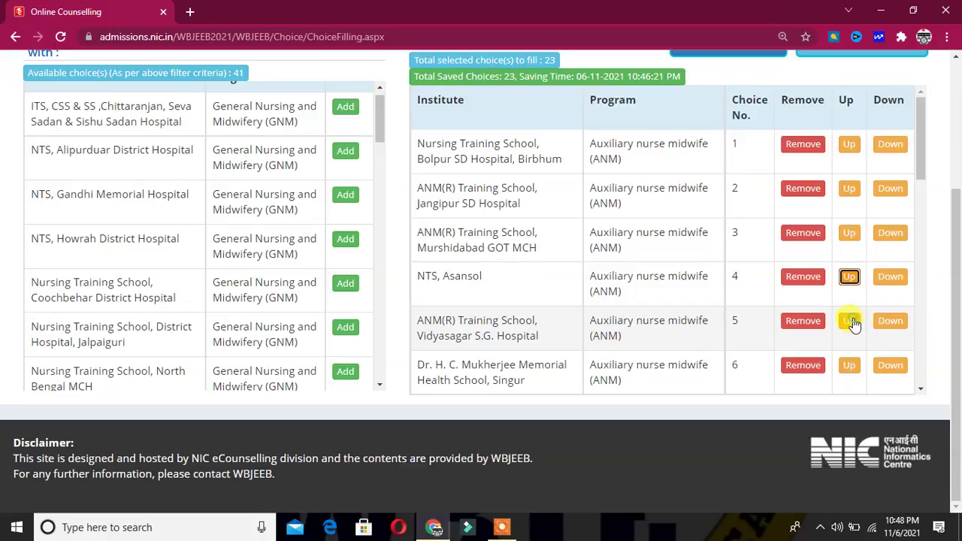
{"action": "left_click", "coordinate": [850, 277]}
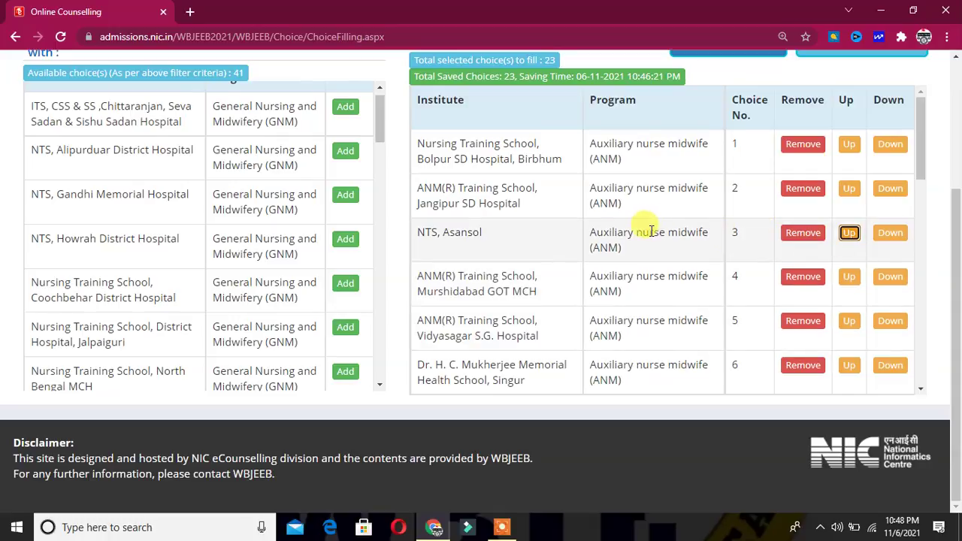
{"action": "left_click", "coordinate": [848, 235]}
Step: Save the reordered filled choices, stay on the choice filling page and dismiss the save message
{"action": "left_click_drag", "start_coordinate": [956, 261], "coordinate": [959, 177]}
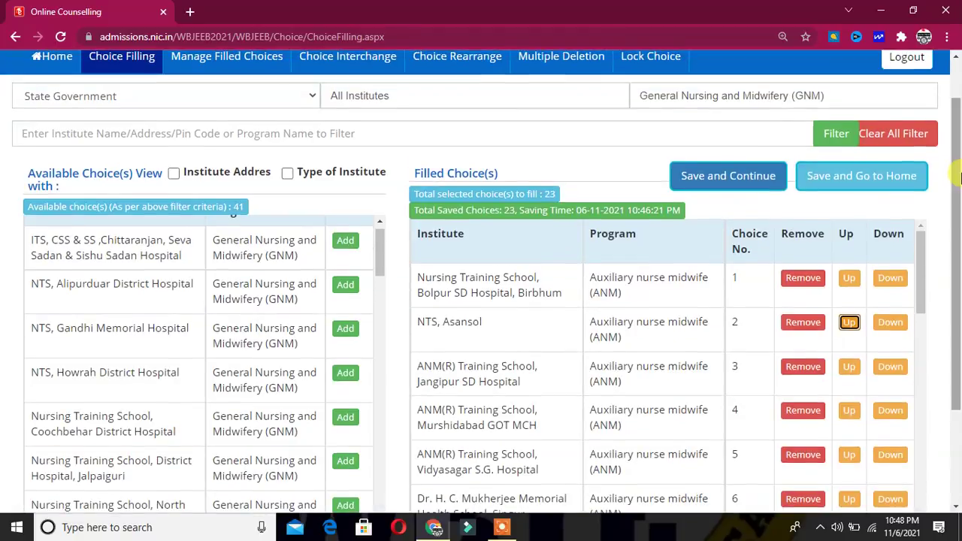
{"action": "left_click", "coordinate": [733, 178]}
{"action": "left_click", "coordinate": [553, 119]}
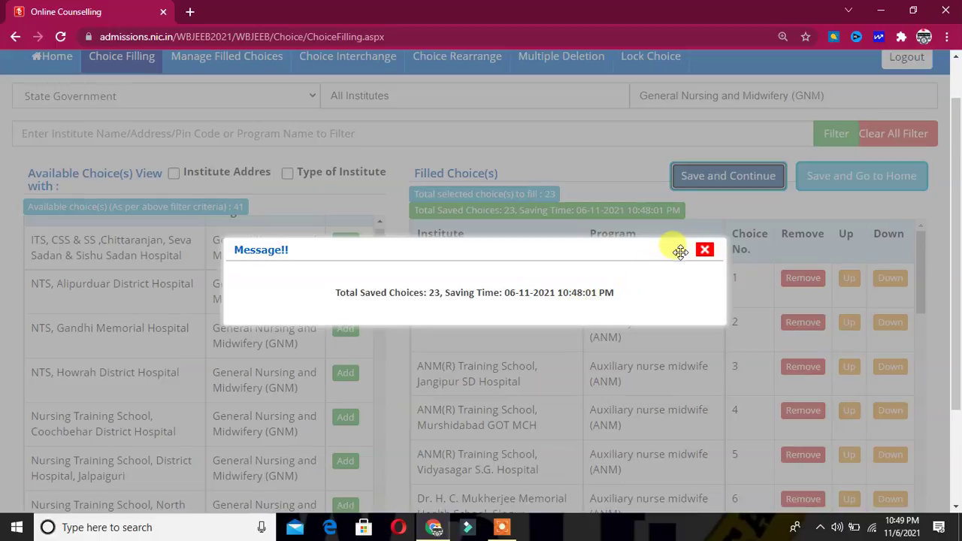
{"action": "left_click", "coordinate": [705, 253]}
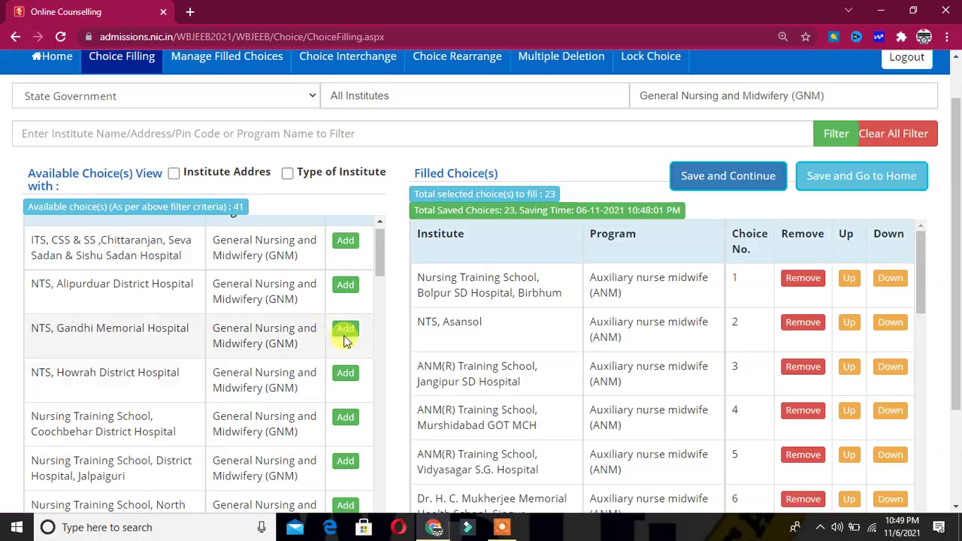
Step: Filter the available State Government GNM institutes by the keyword BURDWA
{"action": "left_click_drag", "start_coordinate": [379, 256], "coordinate": [380, 292]}
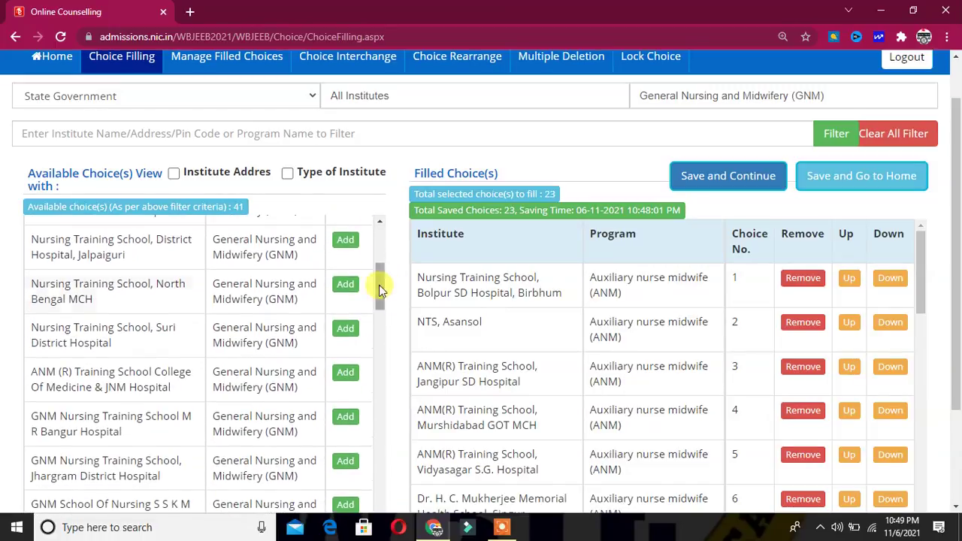
{"action": "left_click", "coordinate": [238, 134]}
{"action": "type", "text": "BURDWA"}
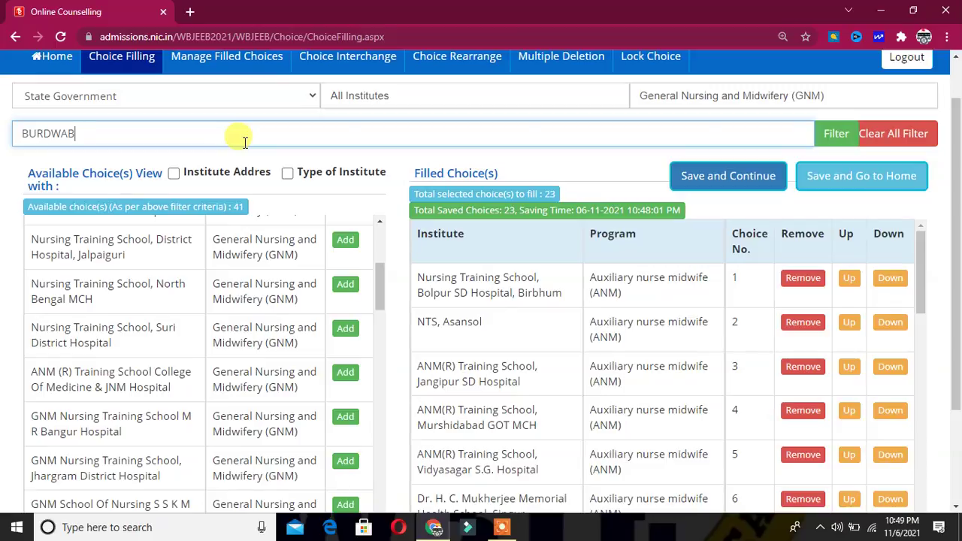
{"action": "left_click", "coordinate": [842, 136]}
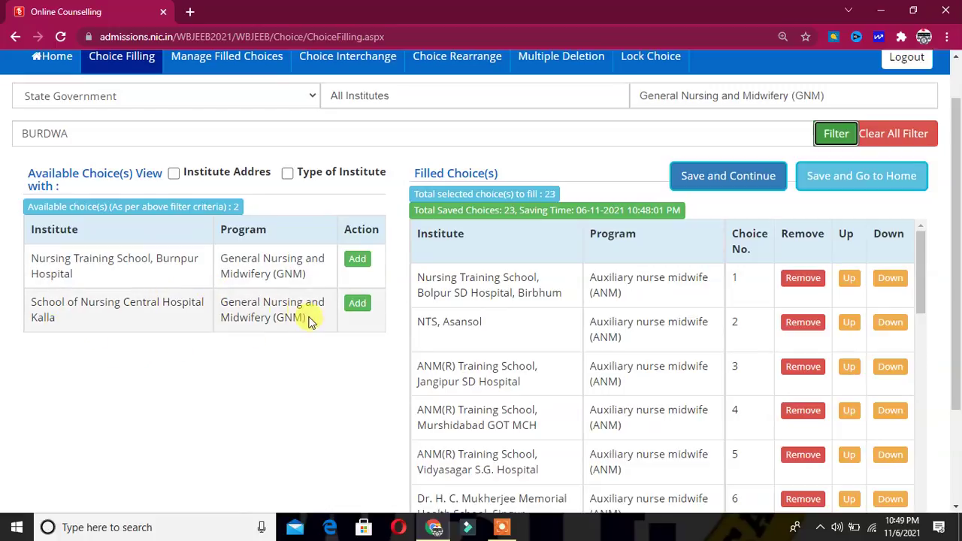
Step: Clear the keyword and reapply the State Government GNM filter to browse all its available institutes
{"action": "left_click", "coordinate": [158, 136]}
{"action": "key", "text": "BackSpace"}
{"action": "key", "text": "BackSpace"}
{"action": "key", "text": "BackSpace"}
{"action": "key", "text": "BackSpace"}
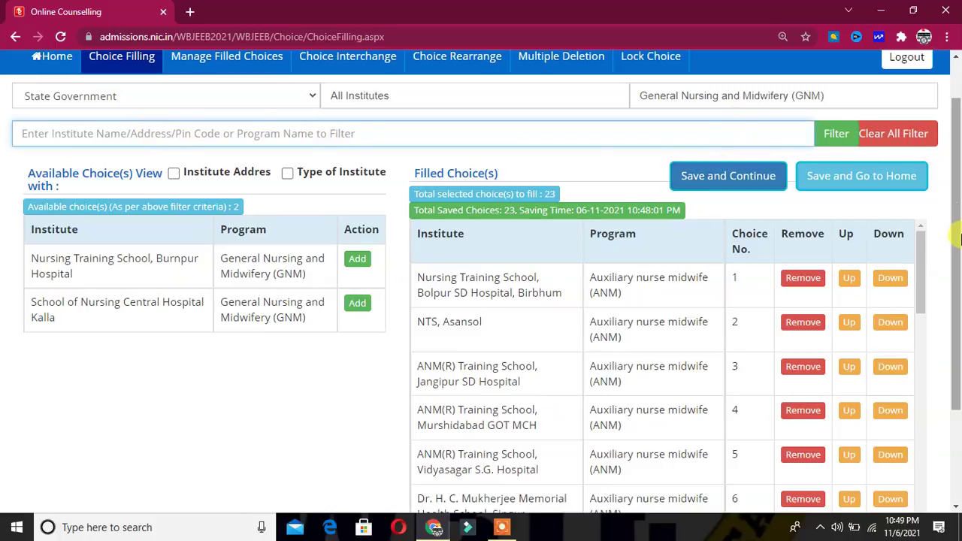
{"action": "scroll", "coordinate": [854, 230], "scroll_direction": "up", "scroll_amount": 2}
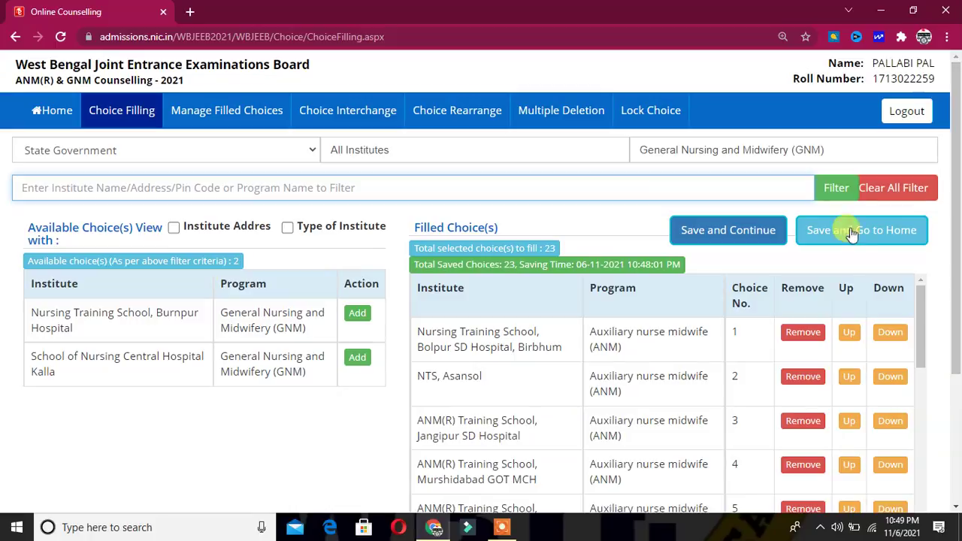
{"action": "left_click", "coordinate": [217, 150]}
{"action": "left_click", "coordinate": [166, 200]}
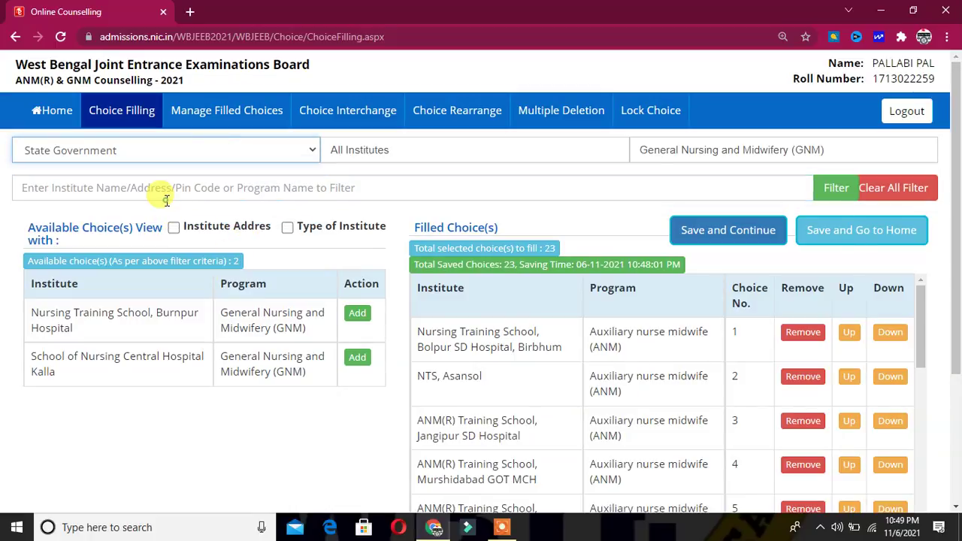
{"action": "left_click", "coordinate": [831, 189]}
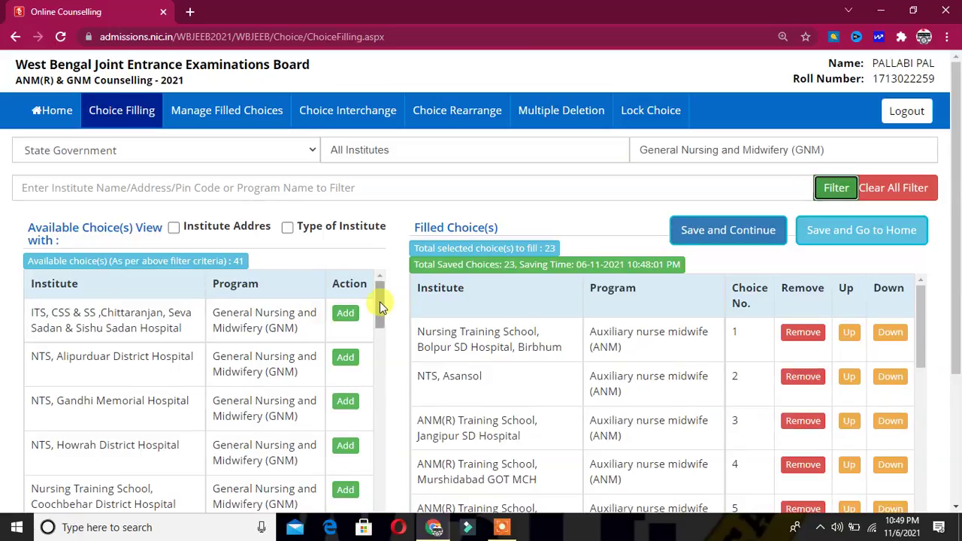
{"action": "left_click_drag", "start_coordinate": [379, 302], "coordinate": [391, 490]}
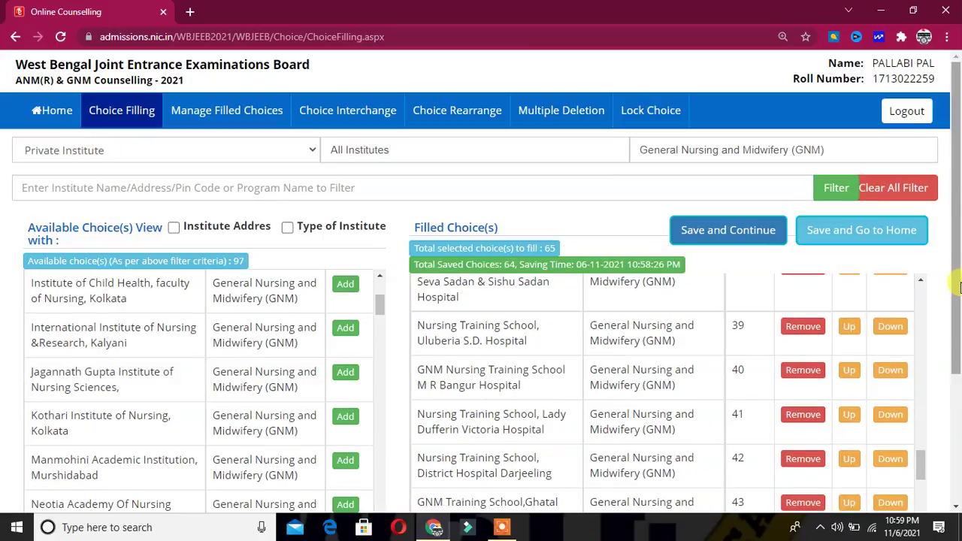
Step: Review the filled ANM and GNM choices and compare them with the private GNM institutes still available
{"action": "left_click_drag", "start_coordinate": [957, 295], "coordinate": [958, 433]}
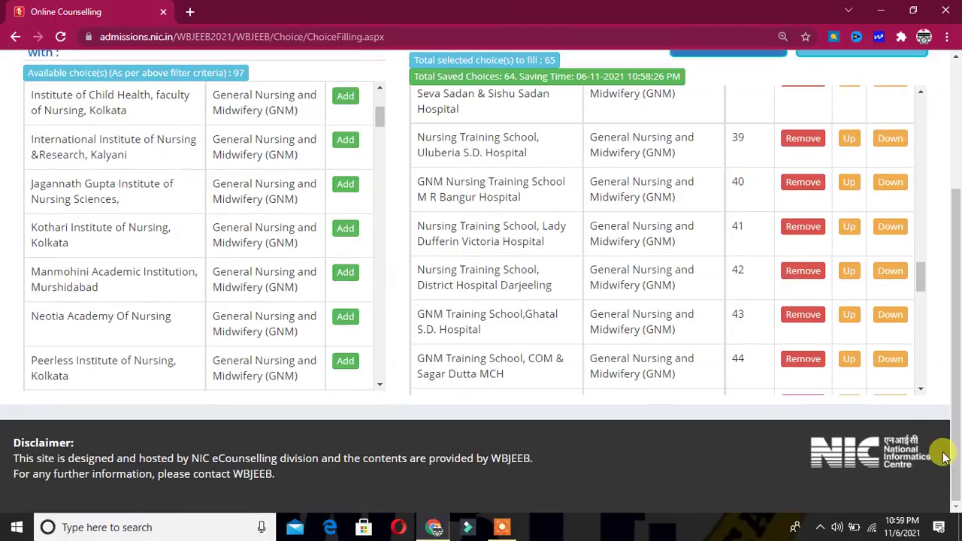
{"action": "left_click_drag", "start_coordinate": [920, 277], "coordinate": [918, 429]}
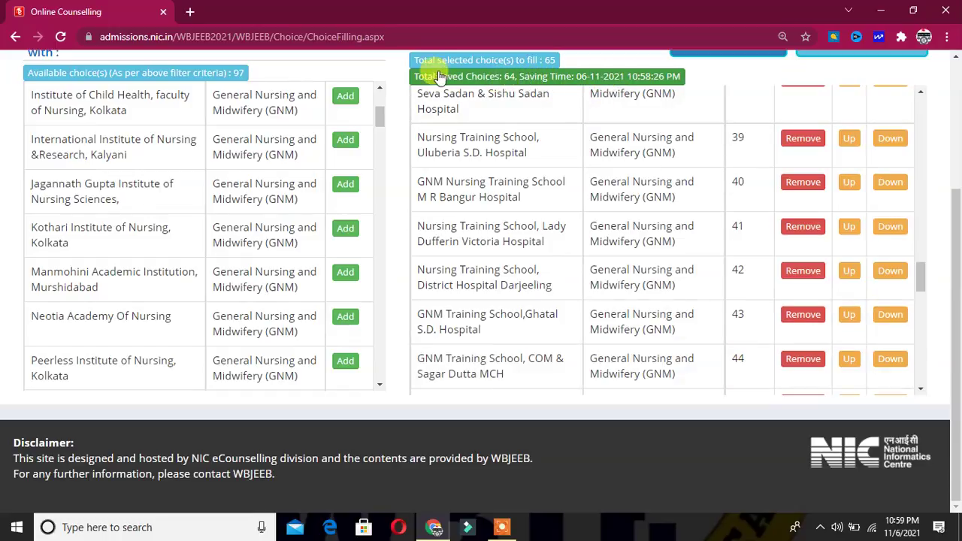
{"action": "scroll", "coordinate": [506, 112], "scroll_direction": "up", "scroll_amount": 2}
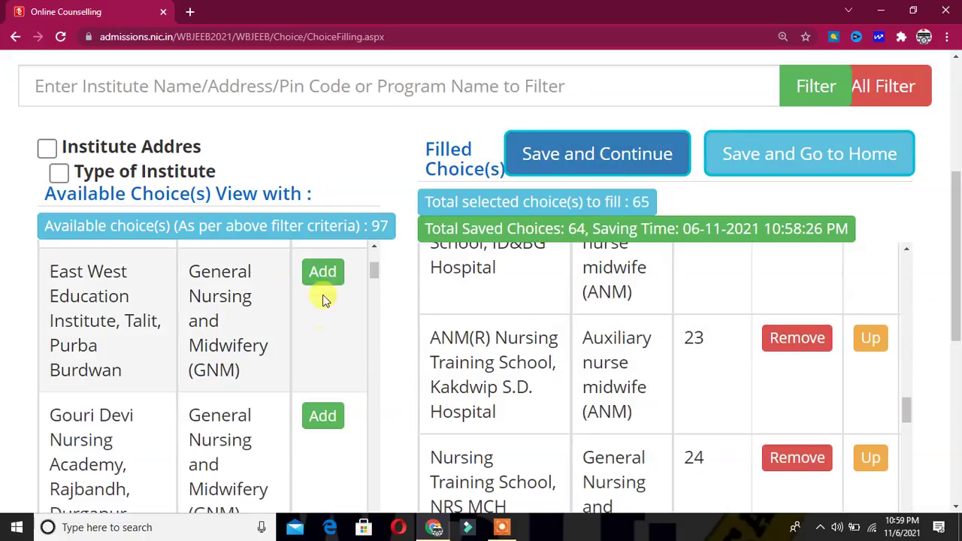
{"action": "key", "text": "ctrl+minus"}
{"action": "scroll", "coordinate": [870, 210], "scroll_direction": "down", "scroll_amount": 5}
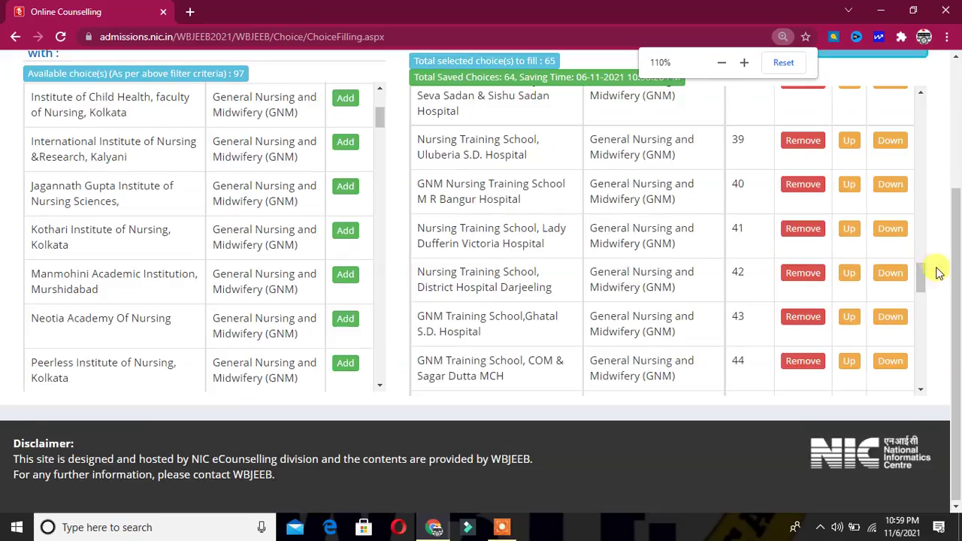
{"action": "left_click_drag", "start_coordinate": [924, 276], "coordinate": [955, 90]}
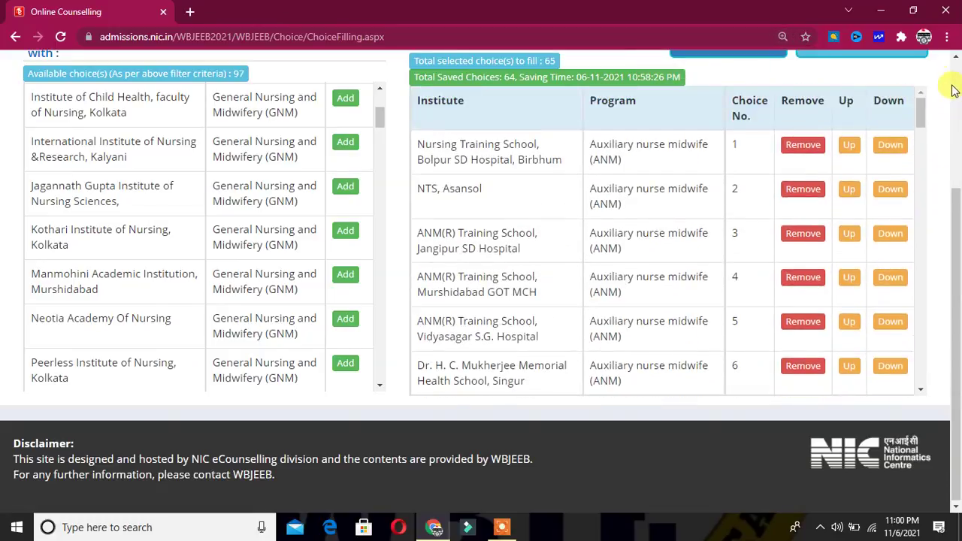
Step: Save the filled choices and go to the home page, confirming the save
{"action": "left_click_drag", "start_coordinate": [956, 258], "coordinate": [955, 56]}
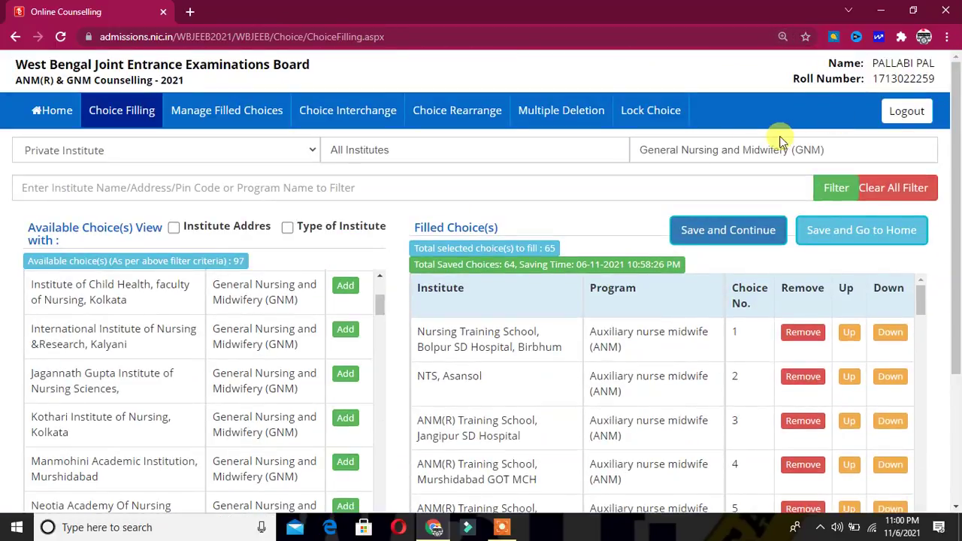
{"action": "left_click", "coordinate": [839, 239]}
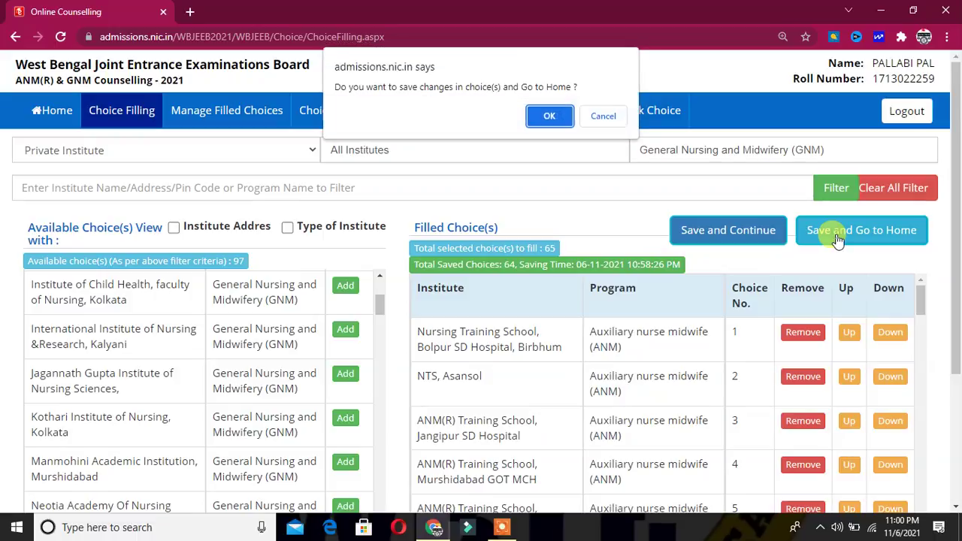
{"action": "left_click", "coordinate": [548, 118]}
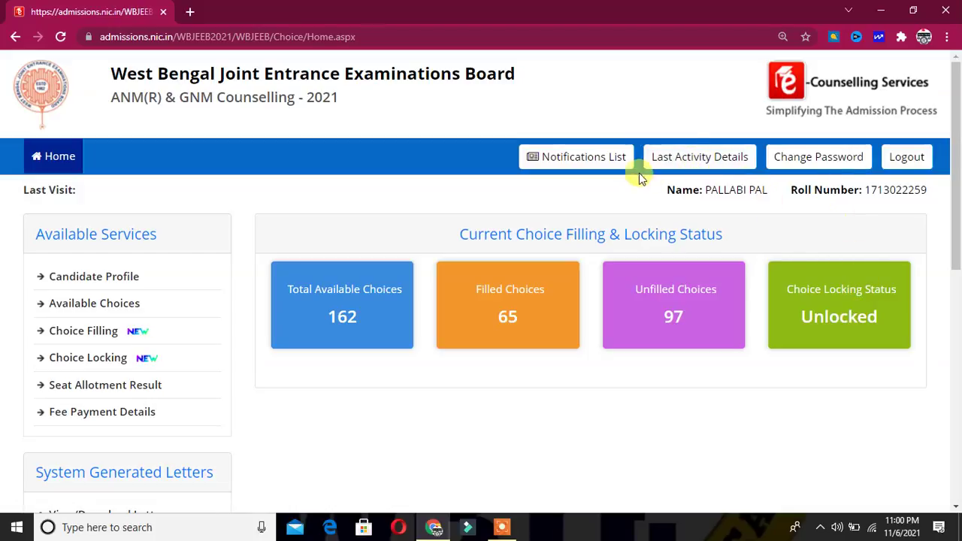
Step: Cancel the choice-locking password request and review the filled choices under the locking agreement
{"action": "left_click_drag", "start_coordinate": [958, 147], "coordinate": [959, 184]}
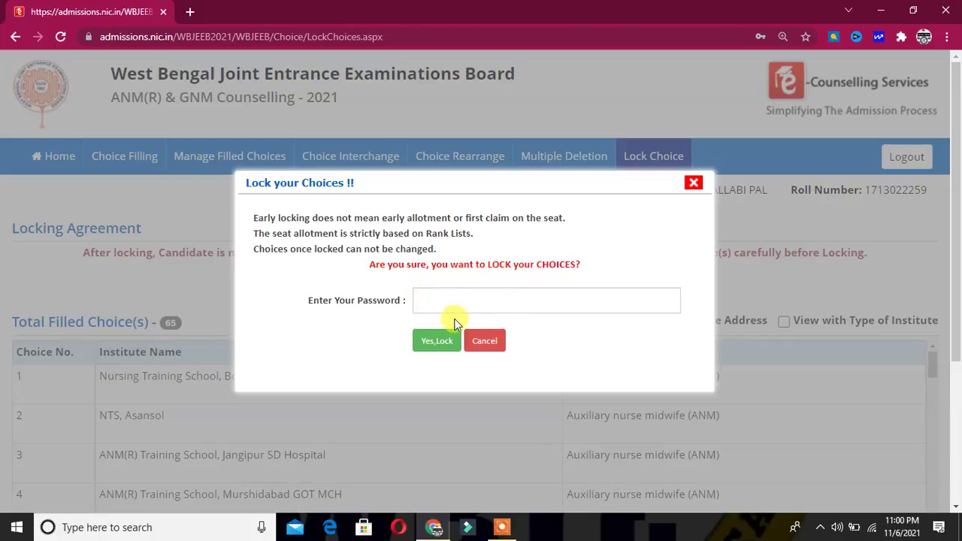
{"action": "left_click", "coordinate": [485, 341]}
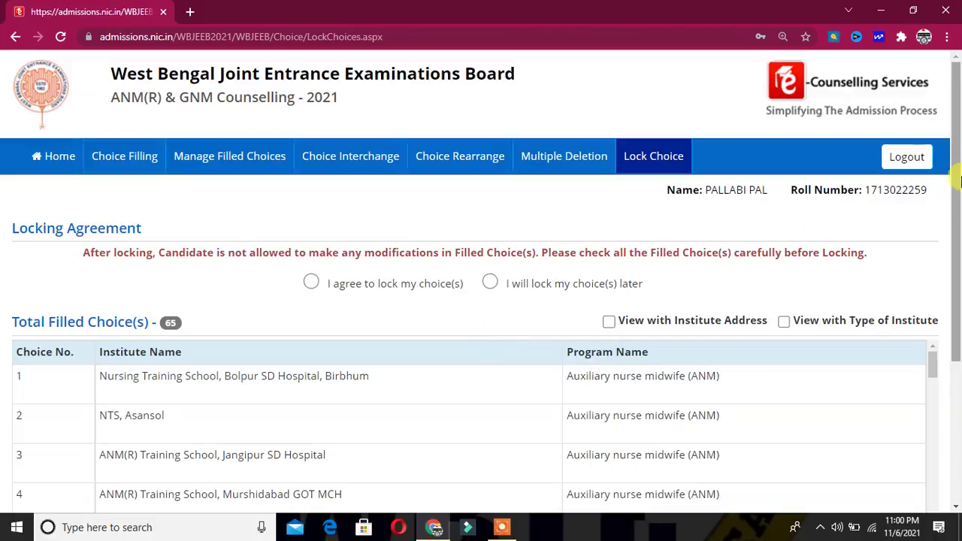
{"action": "left_click_drag", "start_coordinate": [958, 175], "coordinate": [955, 279]}
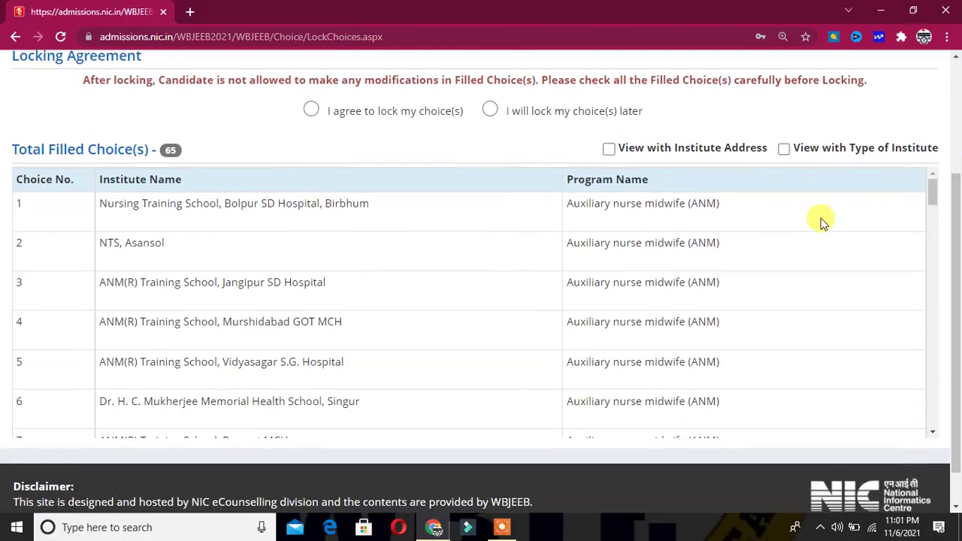
{"action": "left_click_drag", "start_coordinate": [932, 189], "coordinate": [937, 101]}
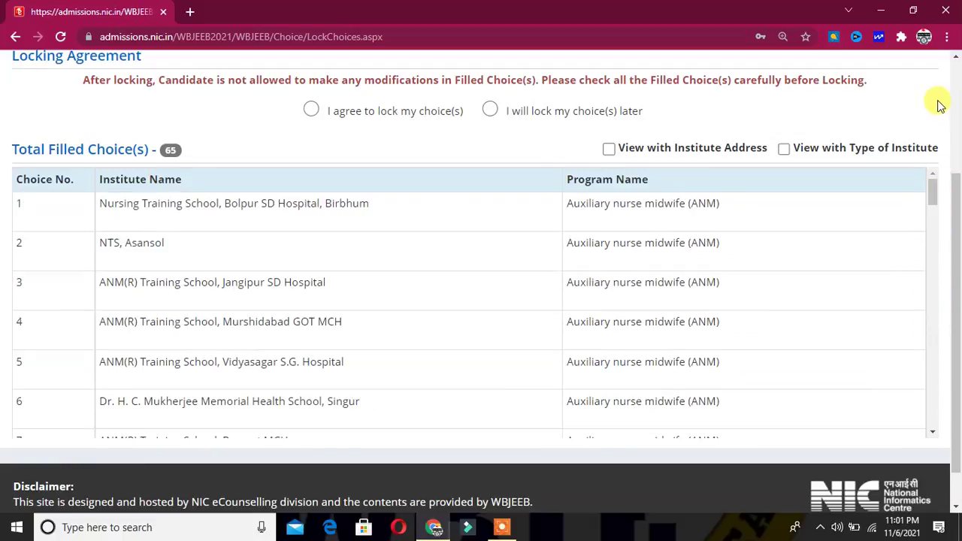
{"action": "left_click_drag", "start_coordinate": [958, 299], "coordinate": [958, 149]}
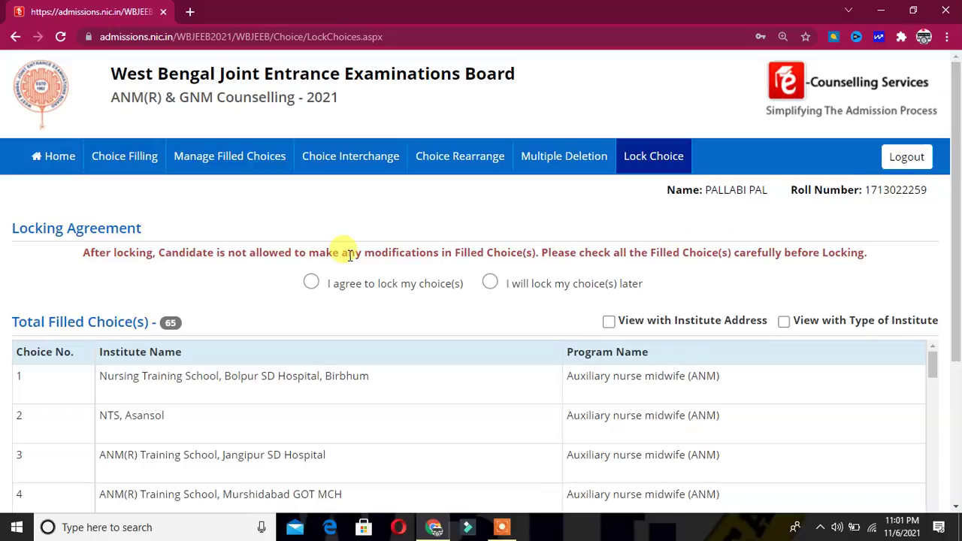
Step: Return to the home page without locking and reopen the Choice Filling service
{"action": "left_click", "coordinate": [38, 161]}
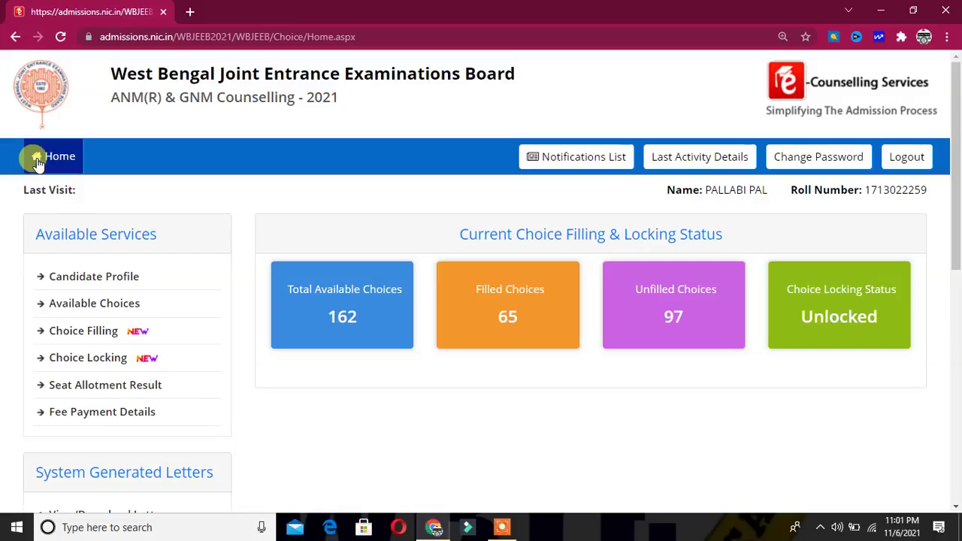
{"action": "left_click_drag", "start_coordinate": [959, 148], "coordinate": [952, 212]}
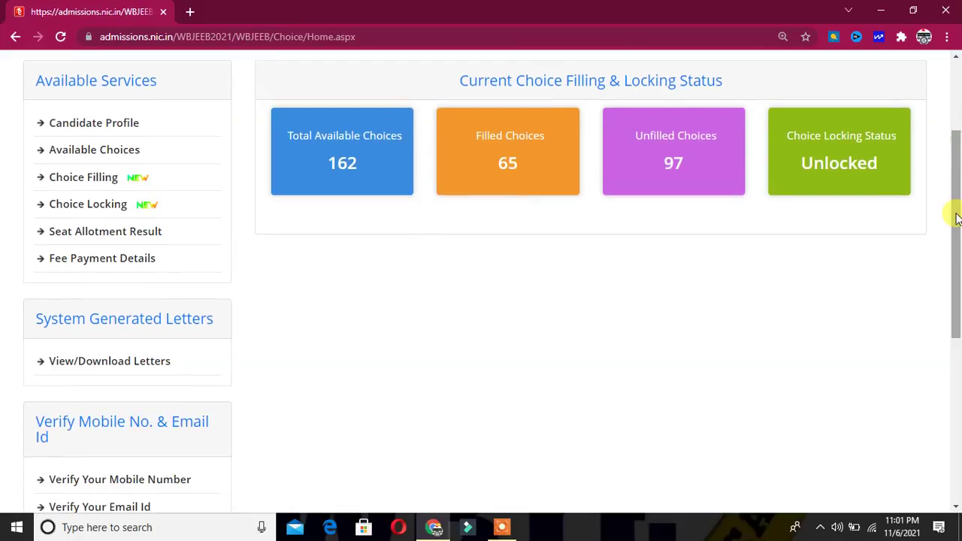
{"action": "left_click", "coordinate": [100, 180]}
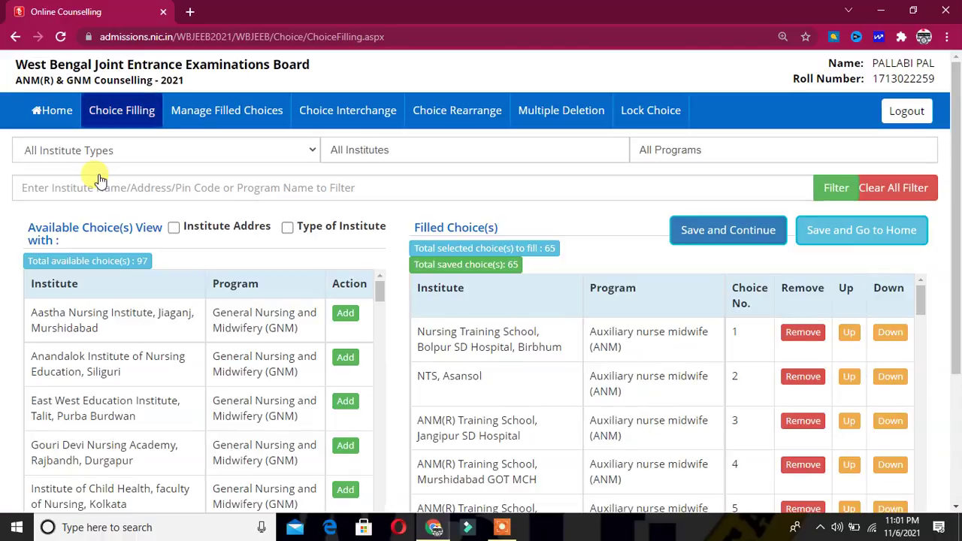
Step: Enlarge the choice filling page and look through the unfilled GNM institutes in the available choices
{"action": "key", "text": "ctrl+plus"}
{"action": "key", "text": "ctrl+plus"}
{"action": "key", "text": "ctrl+plus"}
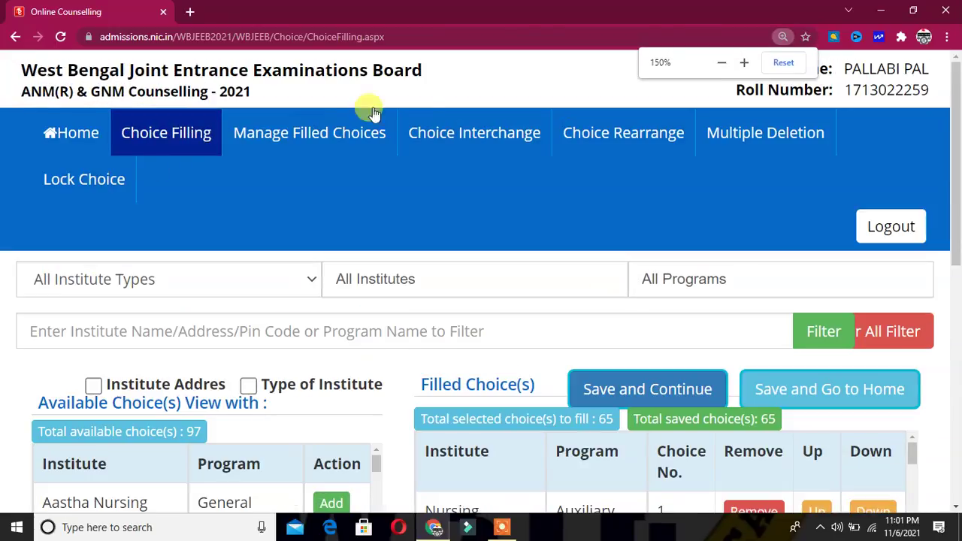
{"action": "left_click_drag", "start_coordinate": [958, 144], "coordinate": [958, 260]}
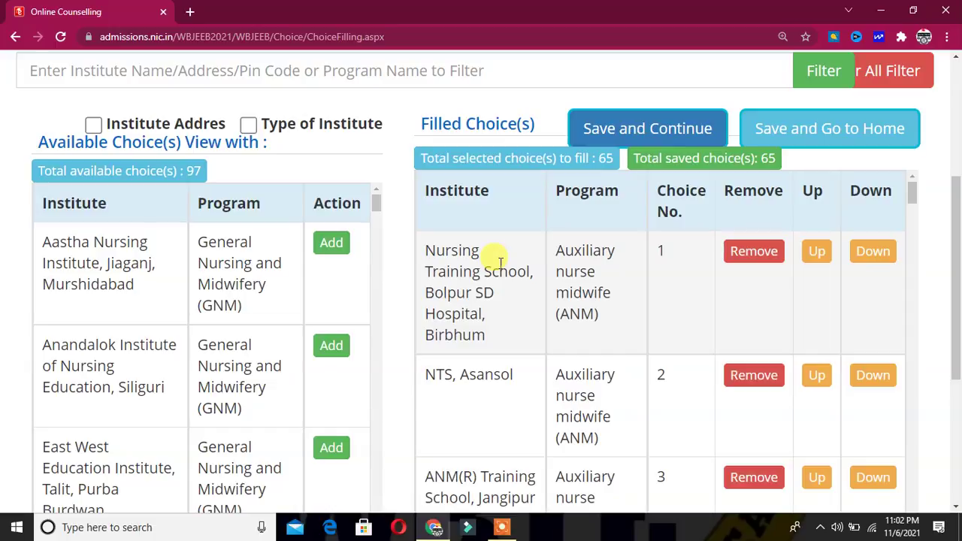
{"action": "key", "text": "ctrl+minus"}
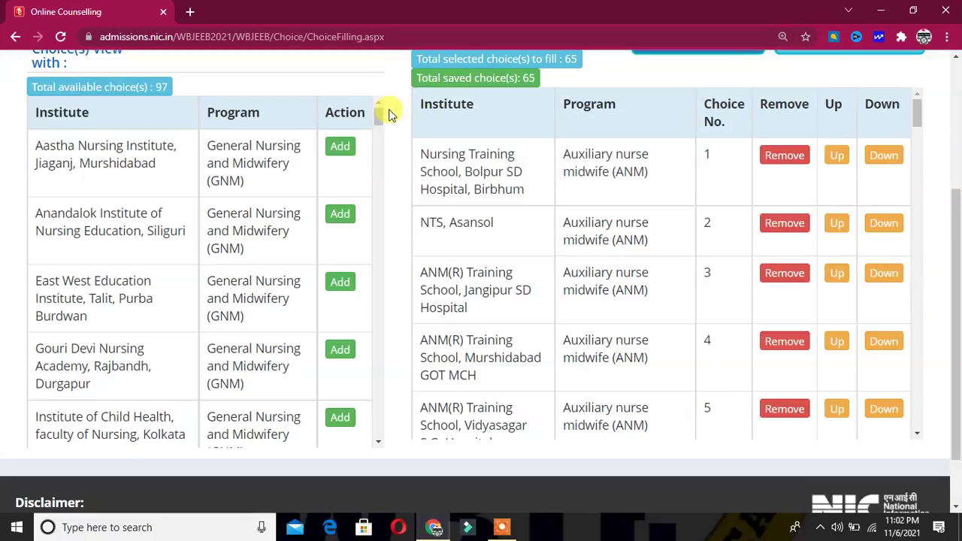
{"action": "left_click_drag", "start_coordinate": [379, 116], "coordinate": [378, 125]}
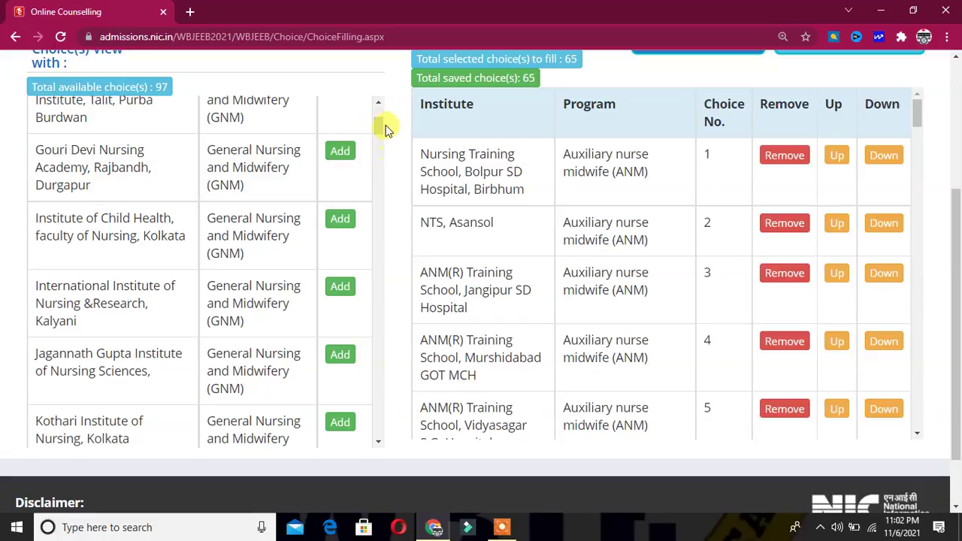
{"action": "left_click_drag", "start_coordinate": [382, 131], "coordinate": [380, 288]}
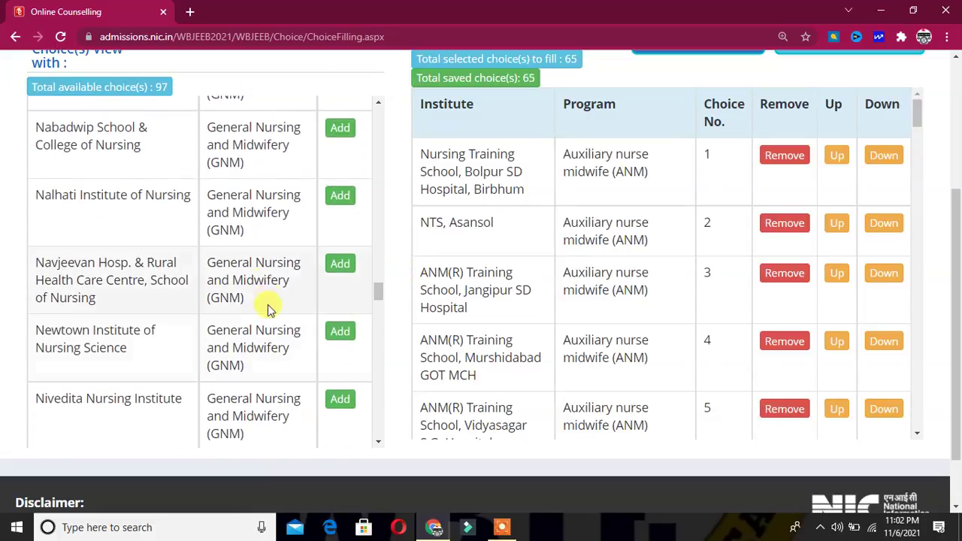